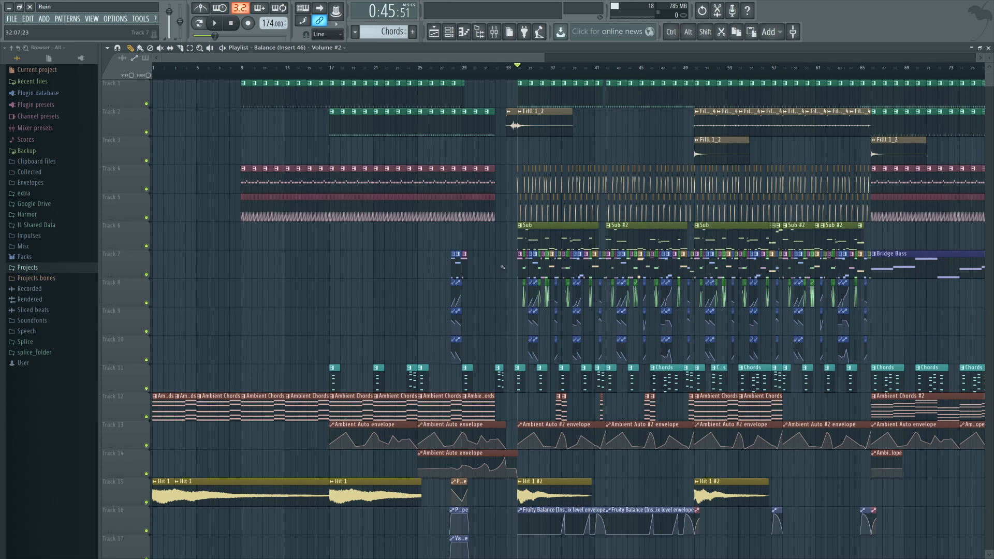
Inspect the effect chains of the SD and MAIN DUCK mixer tracks, and hide the mixer
scroll(489, 280, "right", 2)
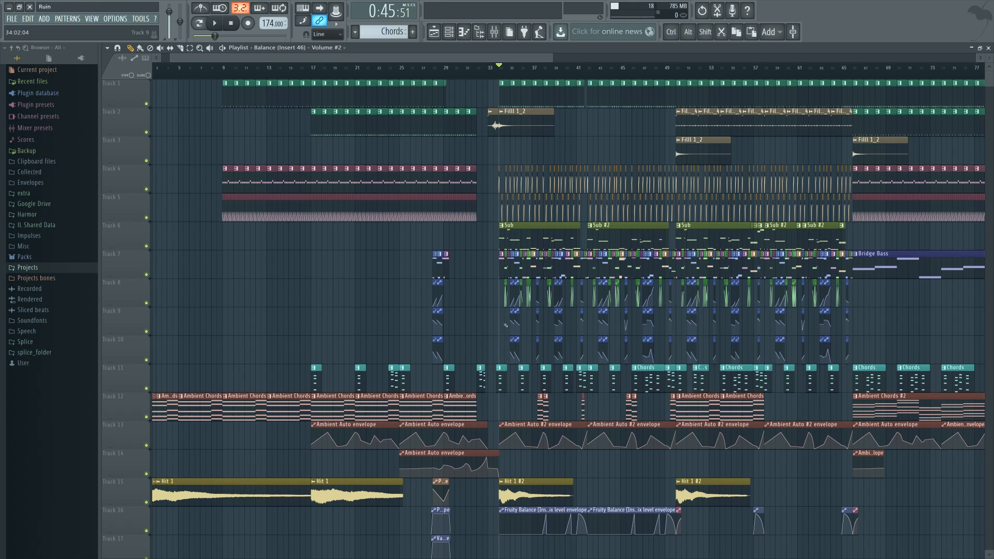
left_click(496, 35)
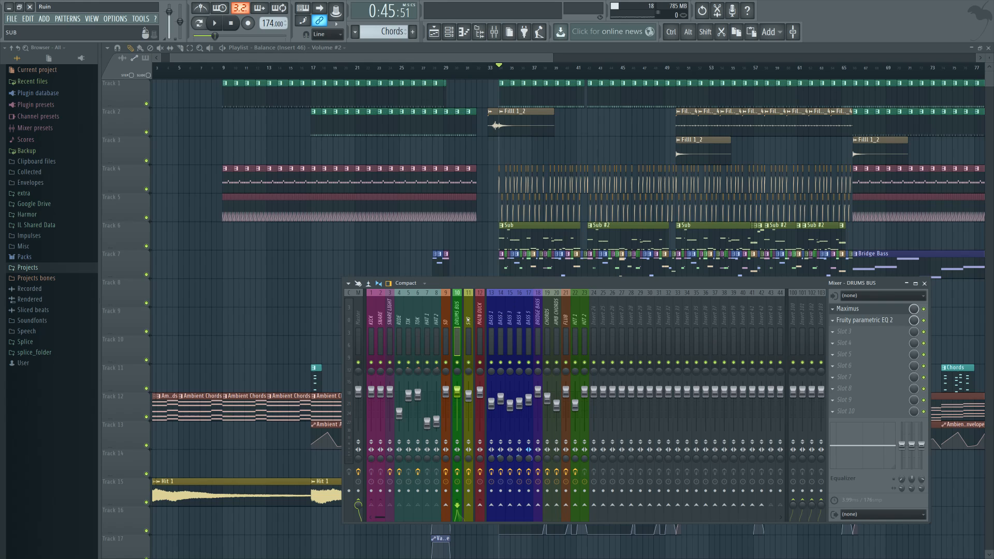
left_click(446, 320)
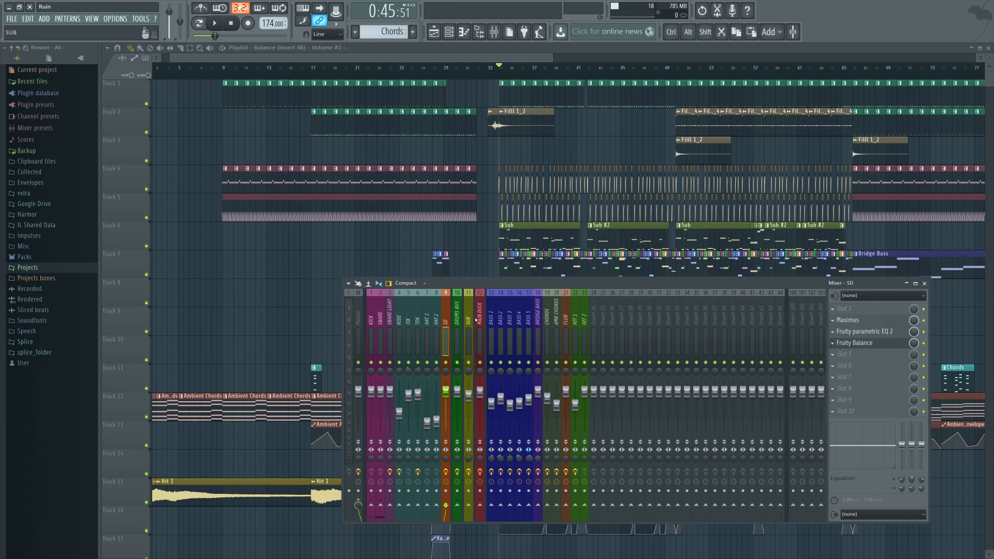
left_click(479, 317)
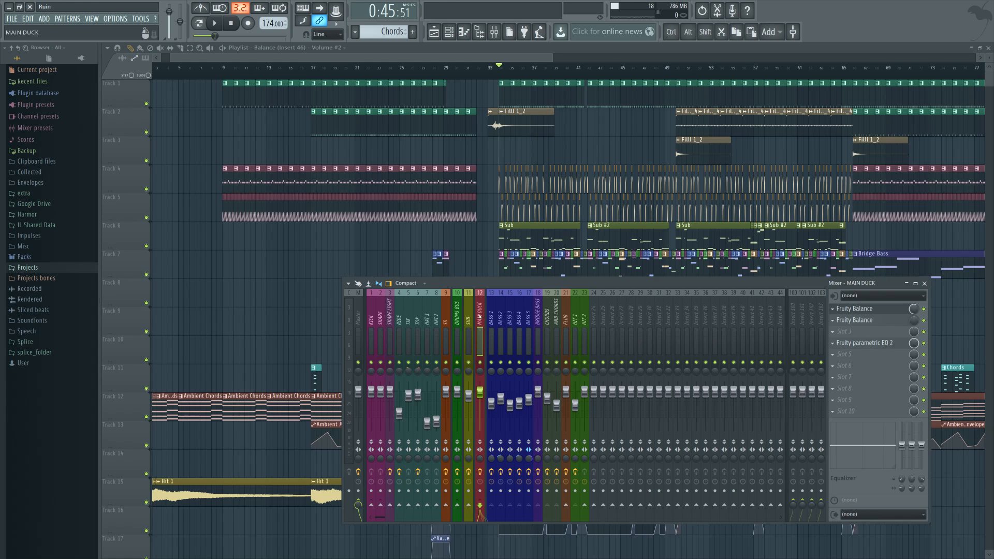
key("F9")
Examine the Kick Duck and Snare Duck envelope clips on playlist tracks 4 and 5 around bar 34
scroll(544, 207, "up", 4)
left_click_drag(417, 178, 648, 211)
scroll(428, 210, "up", 6)
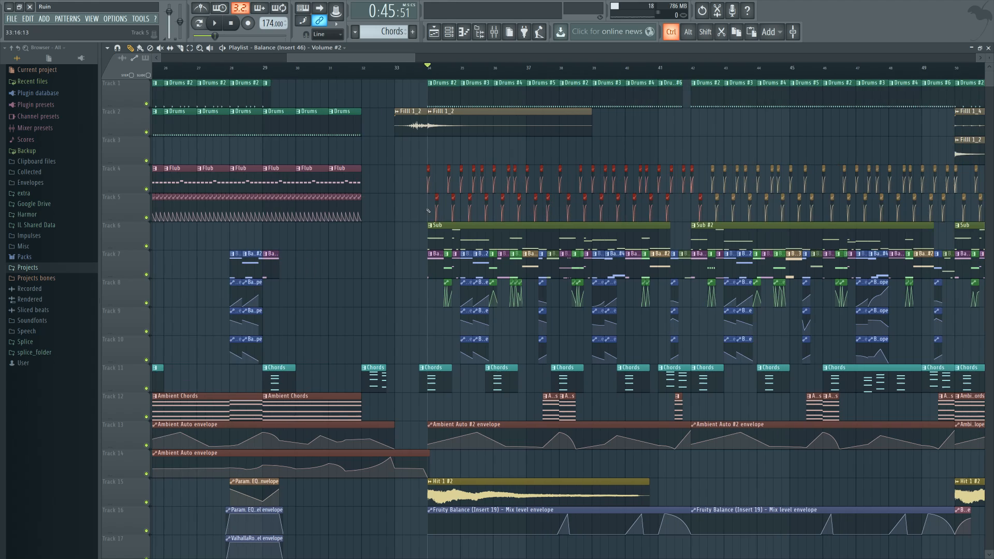
scroll(428, 211, "up", 5)
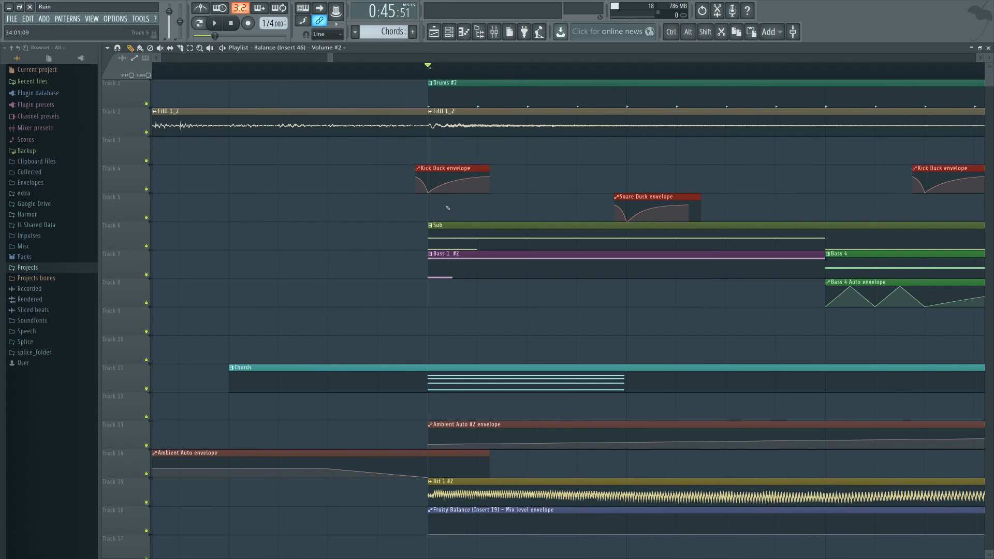
left_click(446, 207, "ctrl")
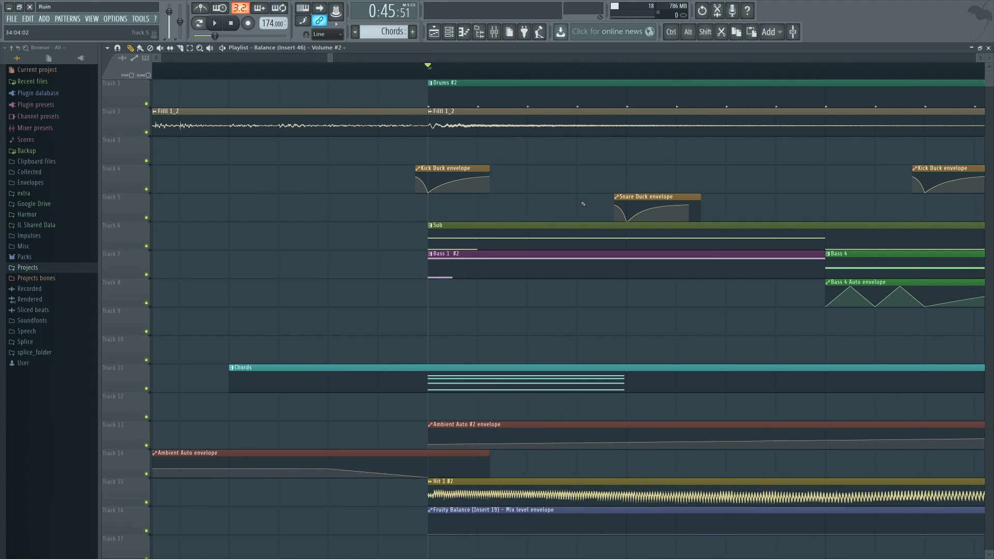
scroll(583, 204, "right", 3)
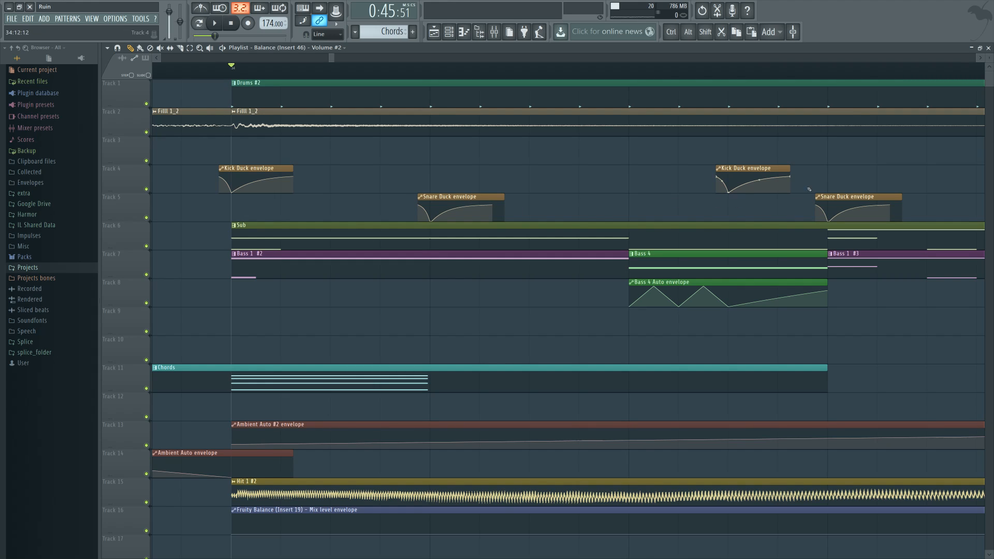
scroll(450, 209, "left", 2)
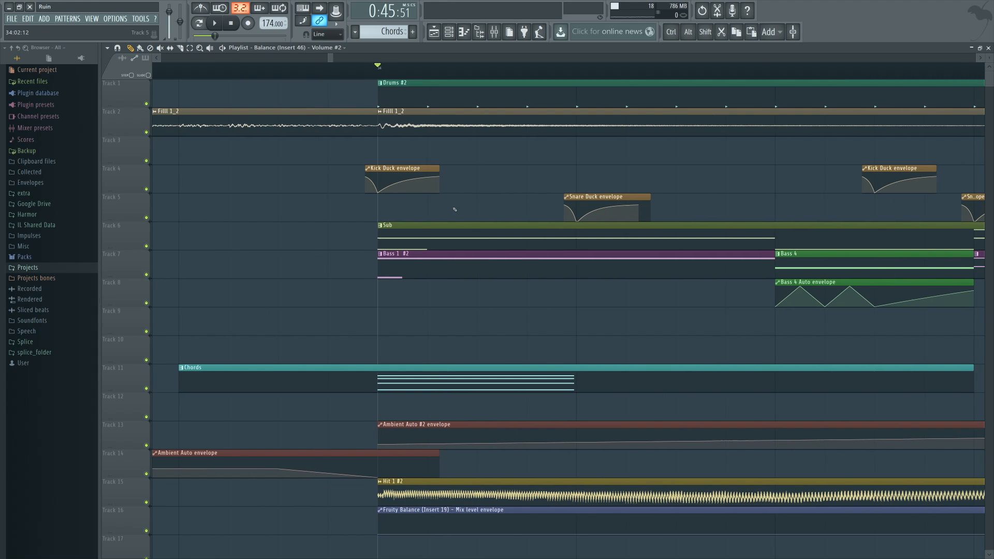
scroll(513, 194, "right", 1)
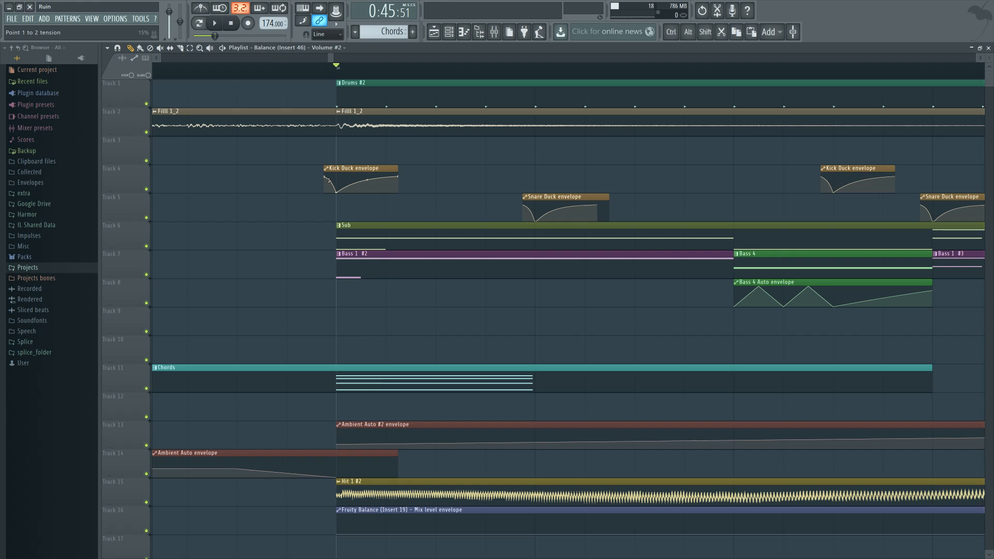
left_click(326, 75)
left_click_drag(327, 76, 337, 81)
scroll(377, 231, "down", 4)
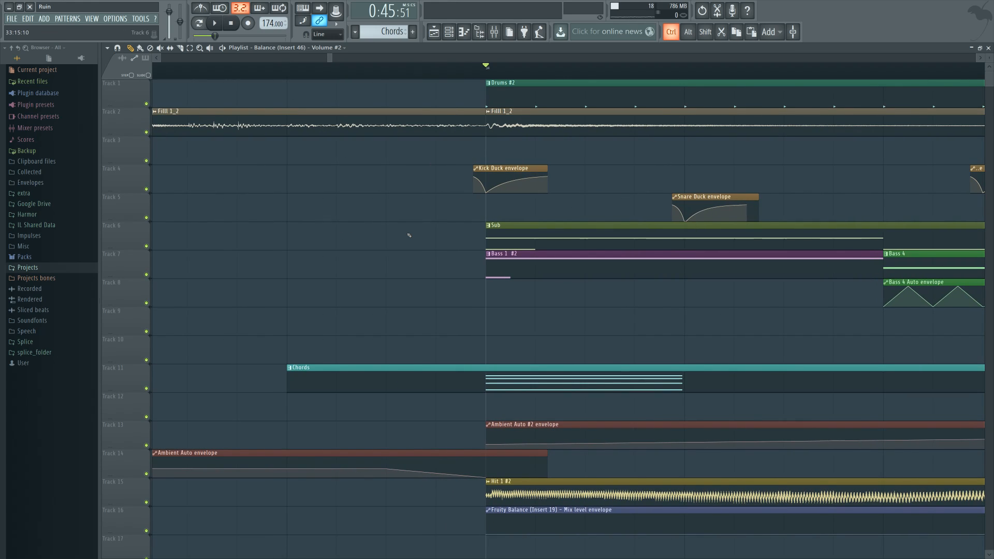
left_click_drag(398, 234, 382, 237)
scroll(648, 383, "down", 8)
Mute the DRUMS BUS and SUB mixer tracks and listen to the song from bar 37
left_click_drag(647, 384, 414, 366)
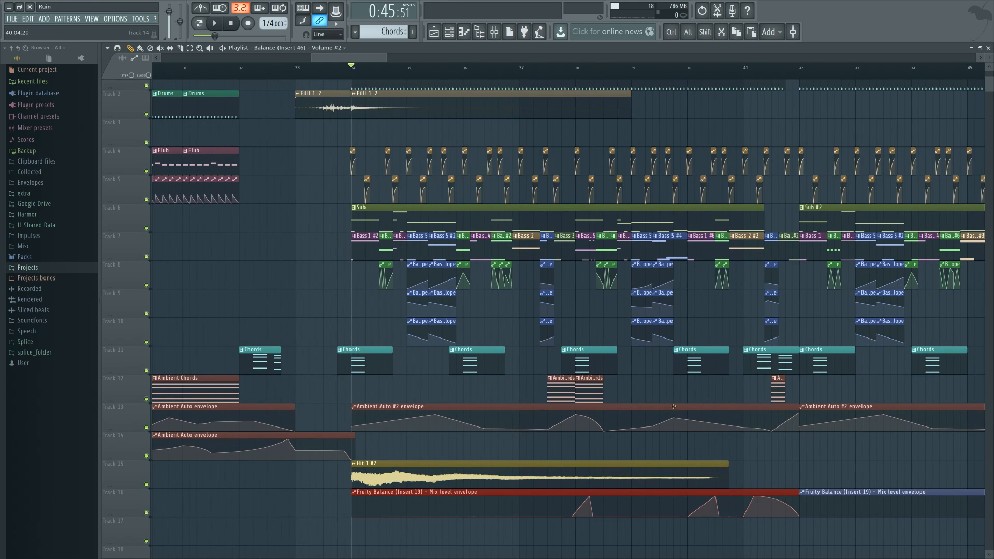
left_click(519, 70)
left_click(495, 32)
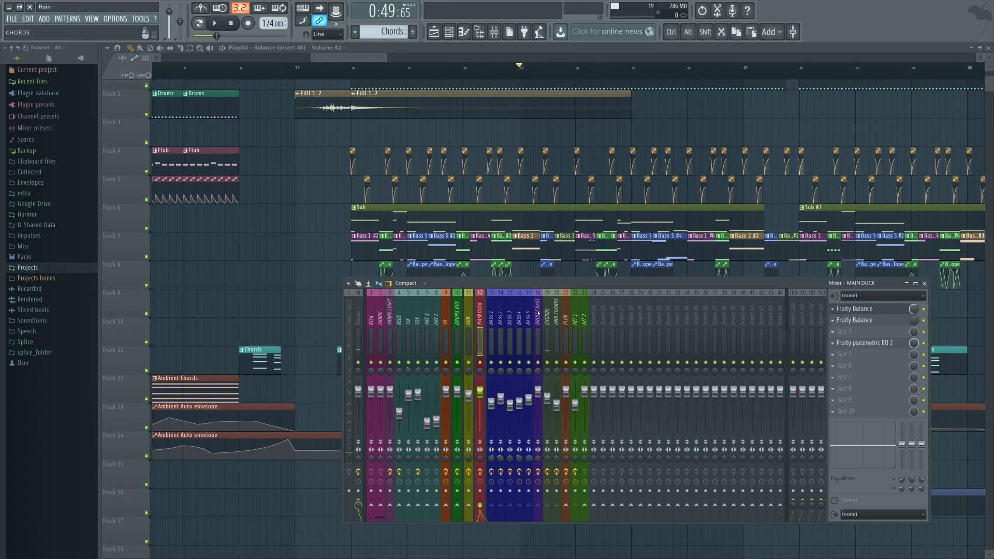
left_click(458, 363)
left_click(469, 363)
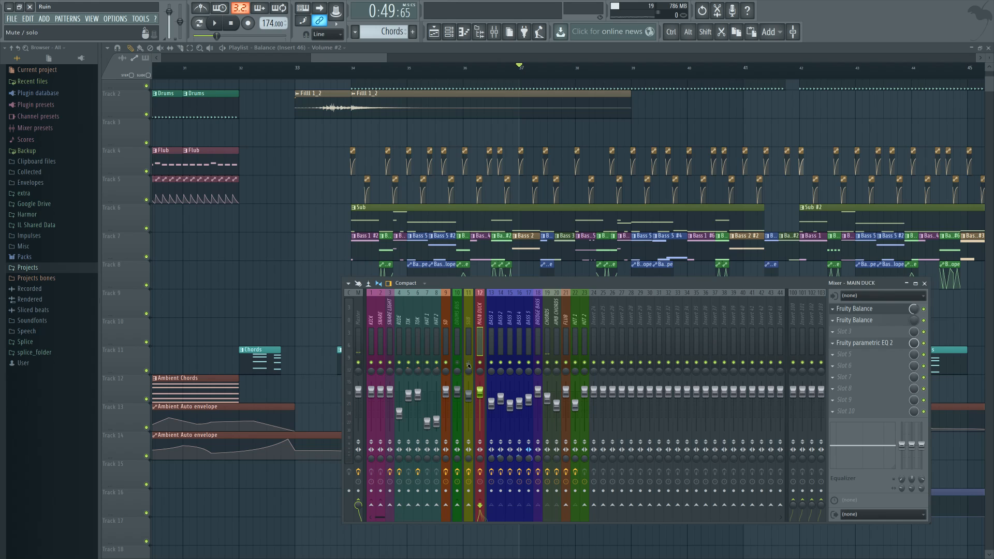
key("space")
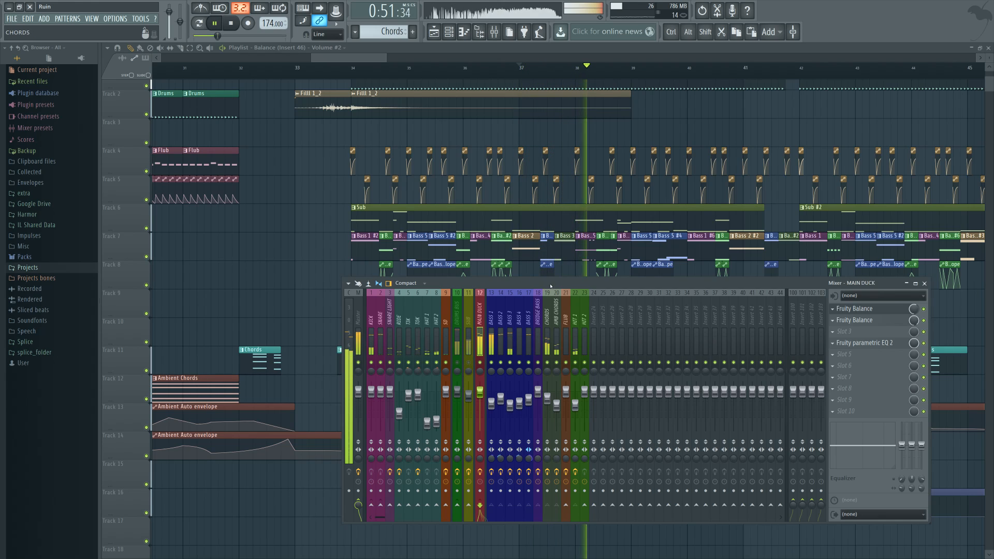
left_click_drag(551, 285, 552, 200)
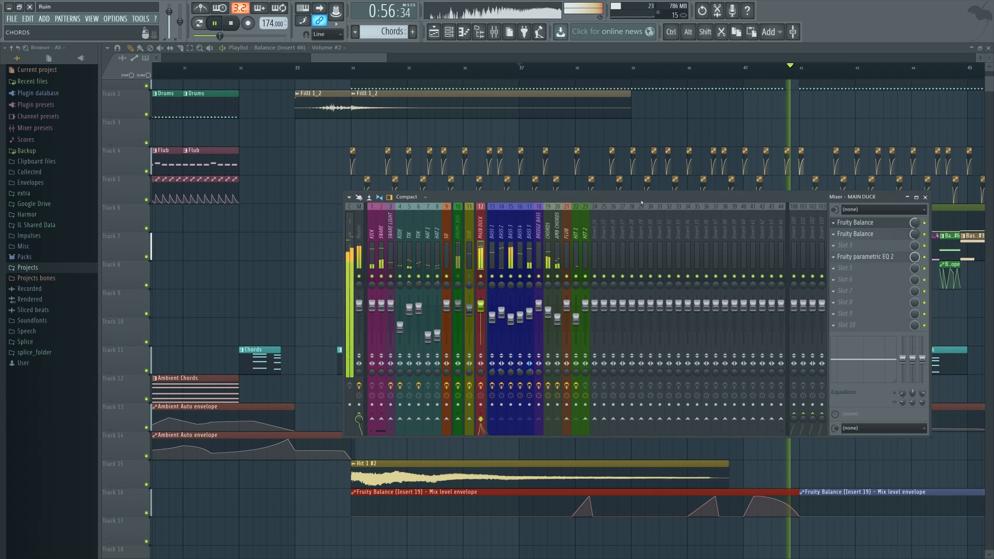
key("space")
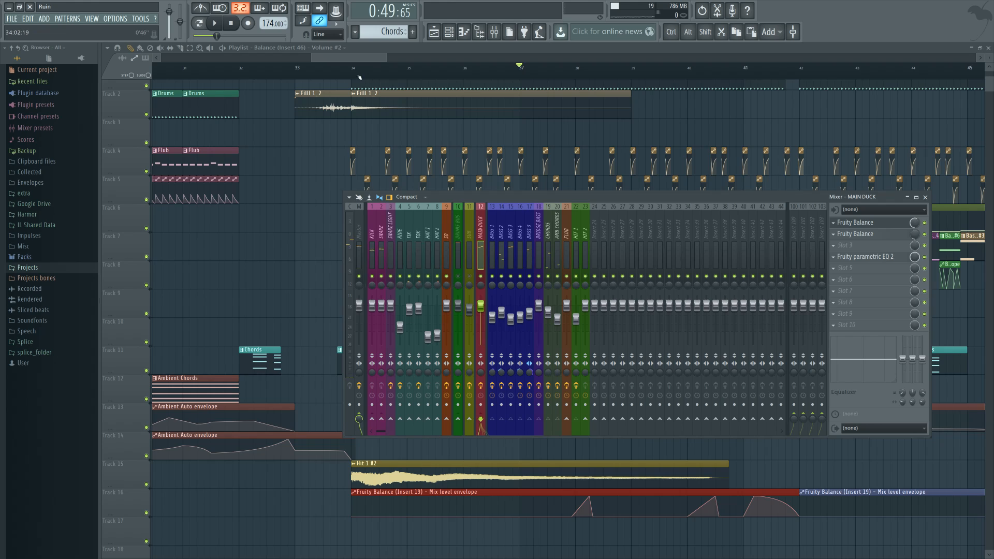
Open the Fruity Balance effect on the MAIN DUCK track and watch its volume during playback from bar 34
left_click(394, 74)
left_click(495, 31)
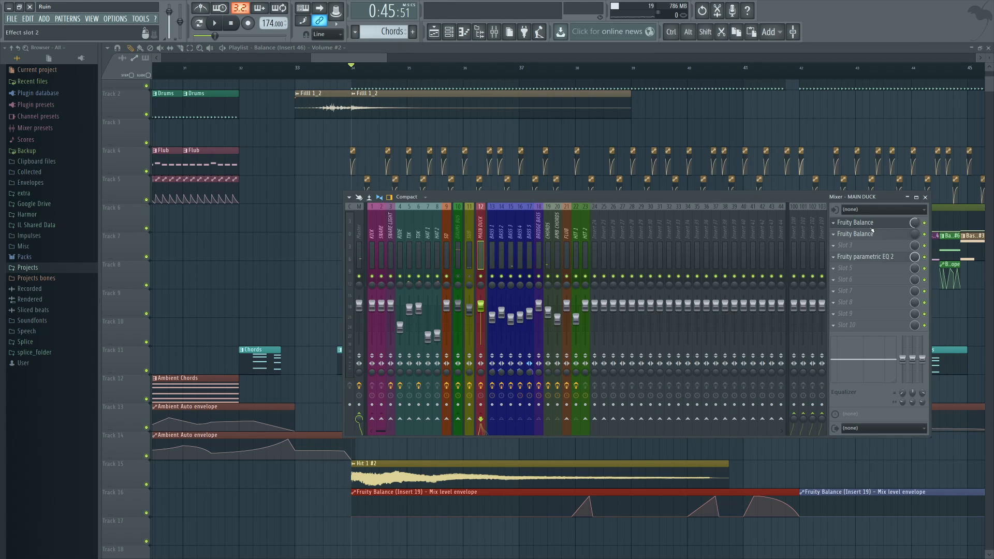
left_click(904, 226)
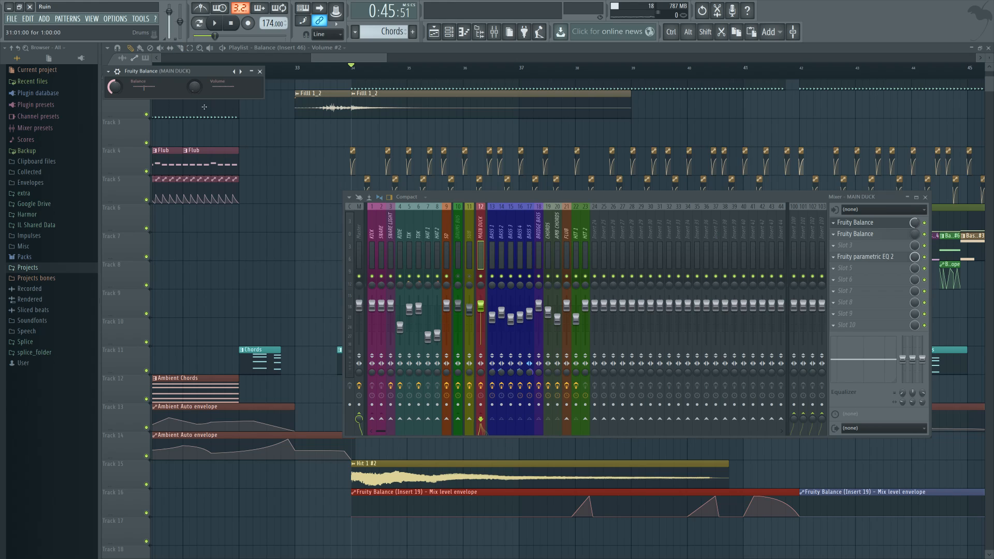
left_click_drag(457, 198, 463, 208)
key("space")
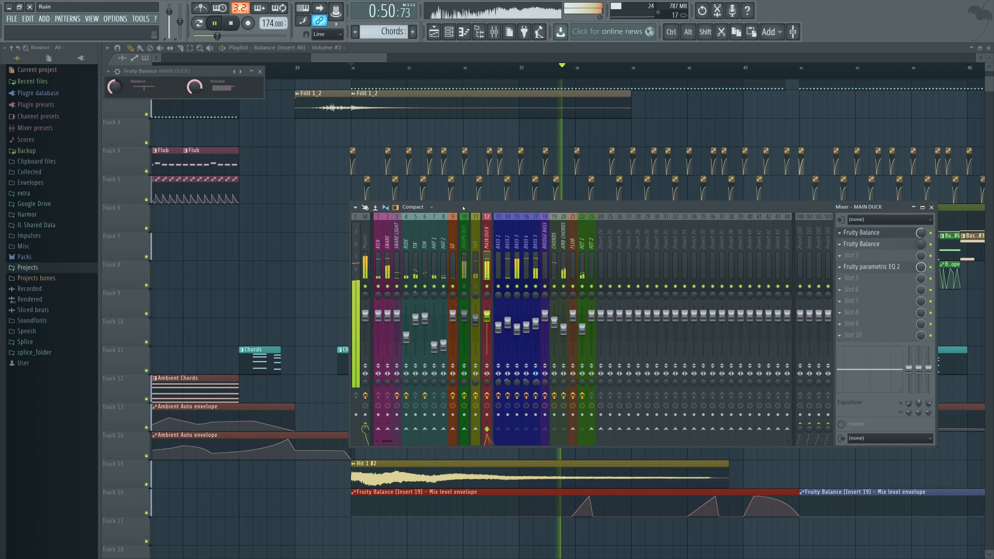
key("space")
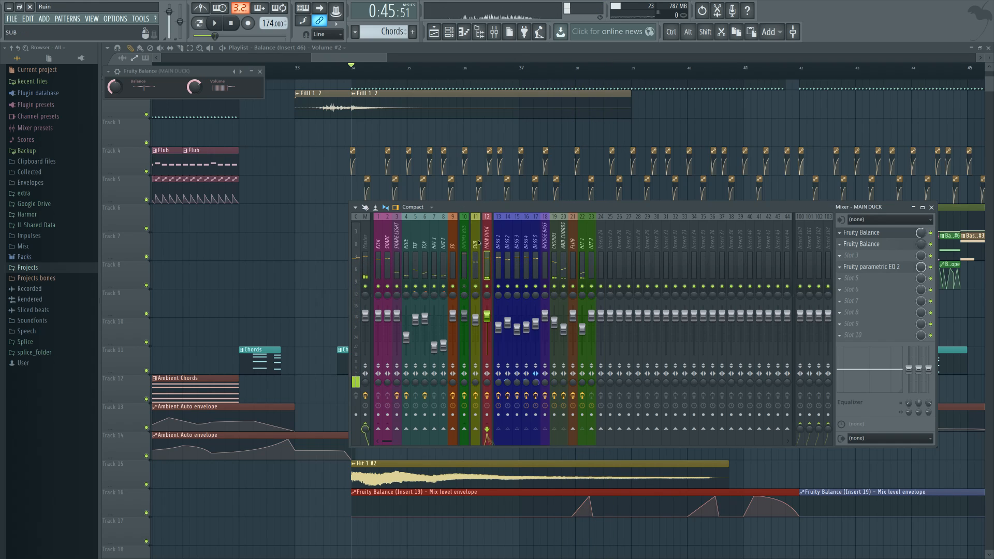
Check the SUB track's Fruity Balance effect and listen to the SUB with SD, DRUMS BUS and MAIN DUCK muted
left_click(475, 258)
left_click(875, 232)
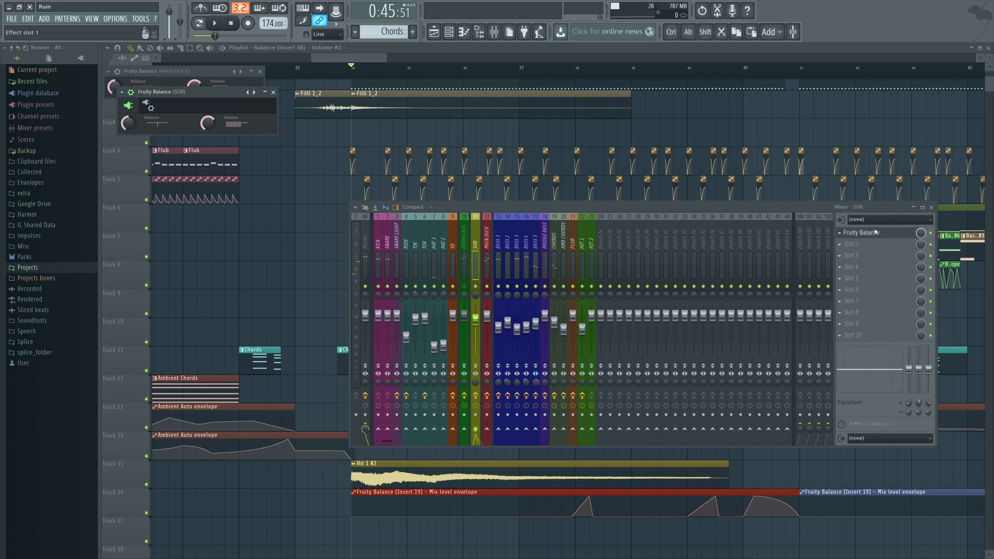
left_click(875, 233)
key("space")
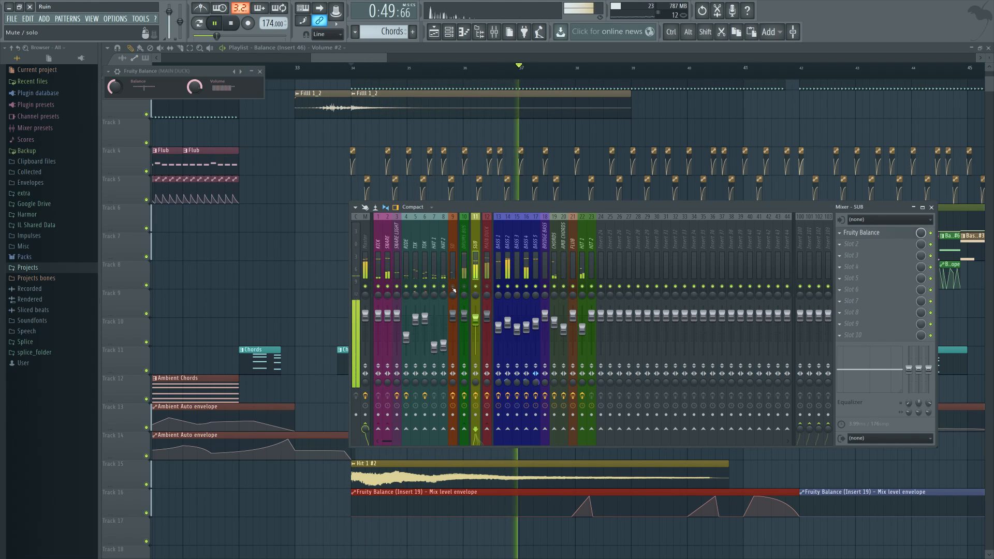
key("space")
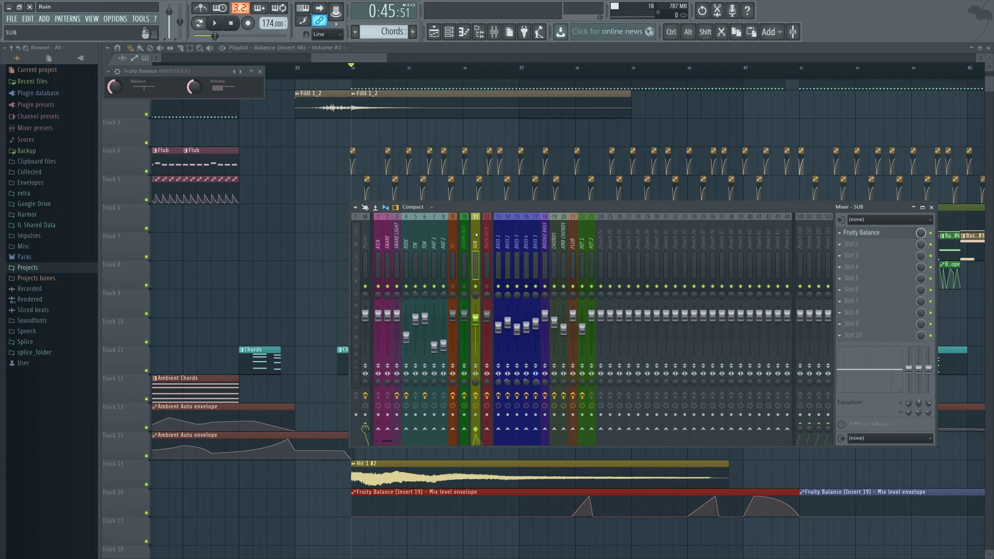
Inspect the MAIN DUCK, DRUMS BUS and BASS 1 mixer tracks, and play the song with DRUMS BUS selected
left_click_drag(499, 208, 432, 254)
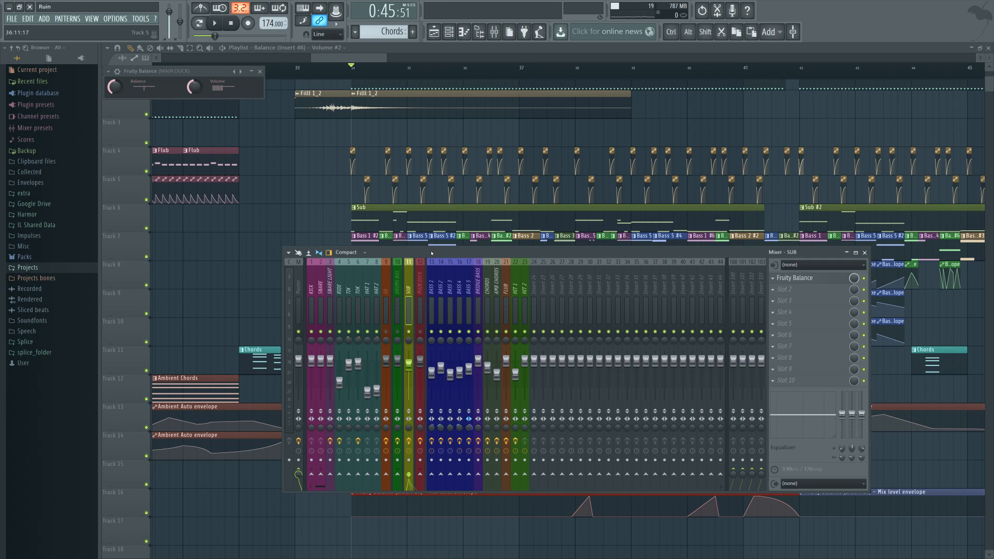
left_click_drag(439, 254, 417, 255)
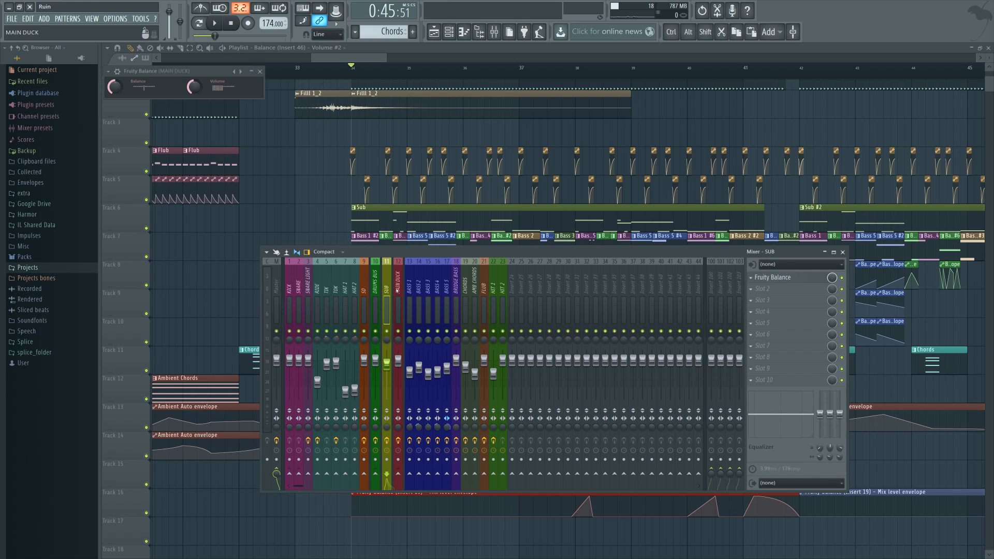
left_click(398, 288)
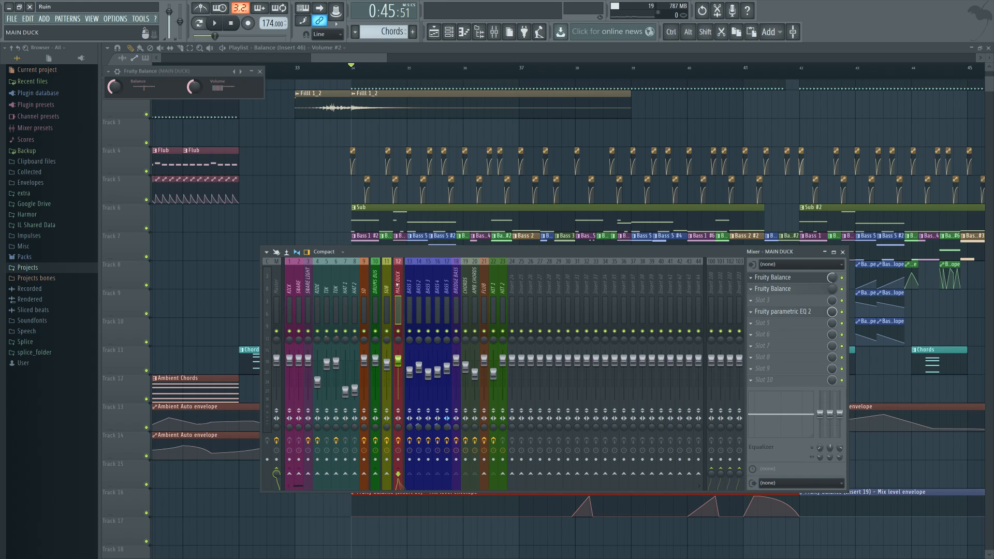
key("Left")
key("Left")
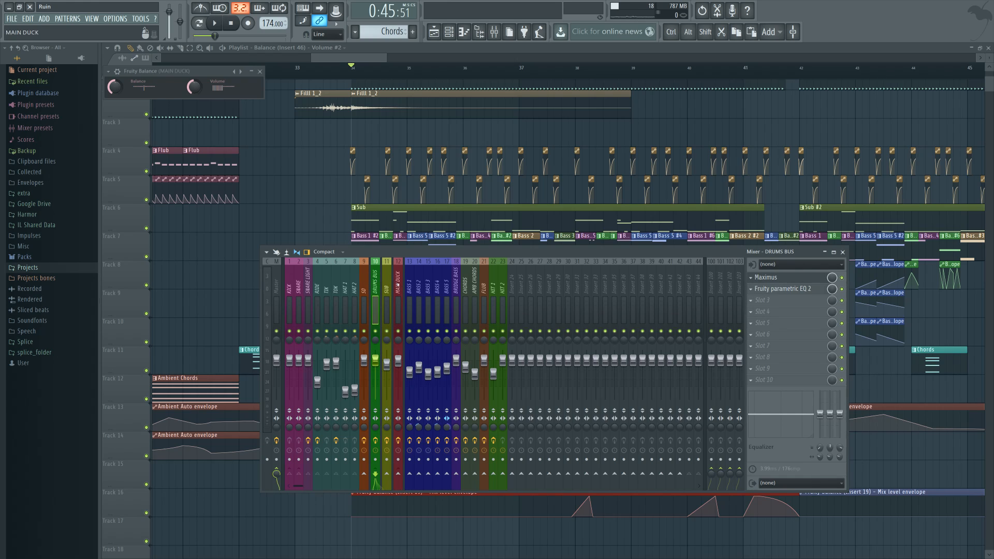
left_click(409, 287)
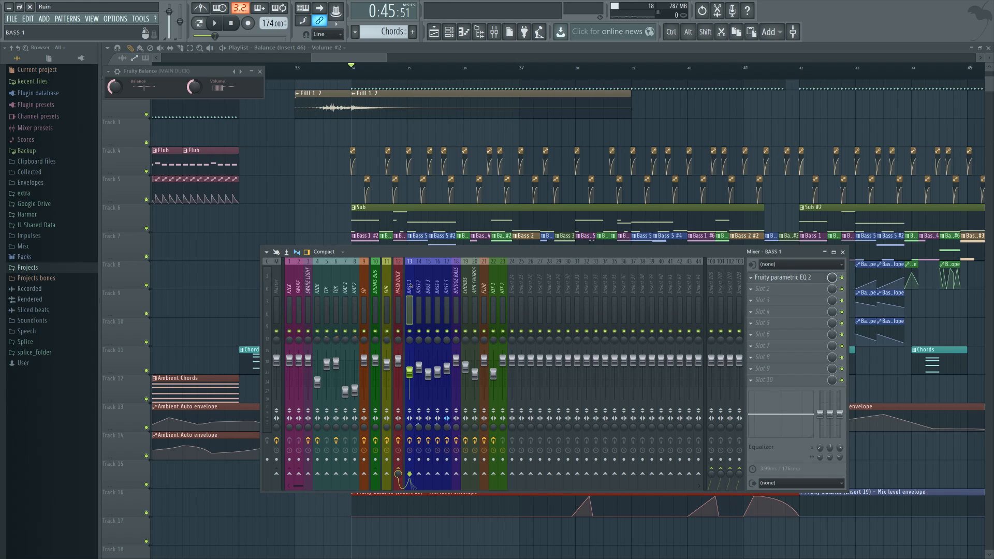
left_click(376, 285)
key("space")
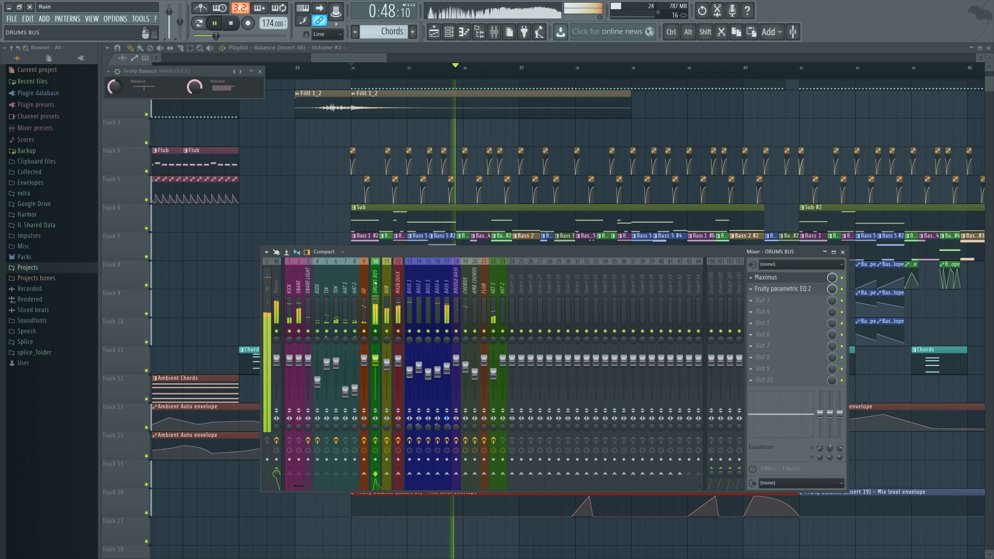
key("space")
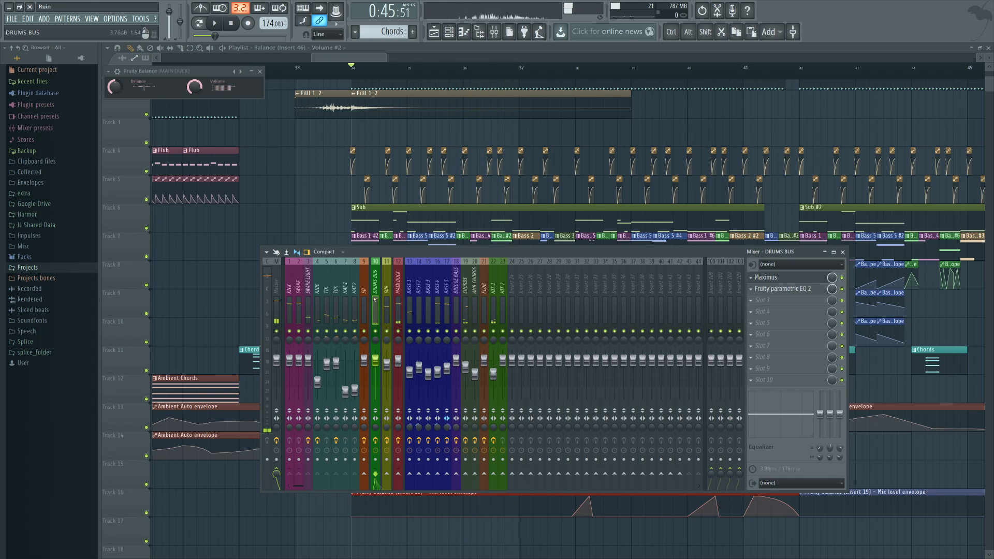
Review the MAIN DUCK and DRUMS BUS effect chains, and open the Maximus effect on the Master track
left_click(399, 289)
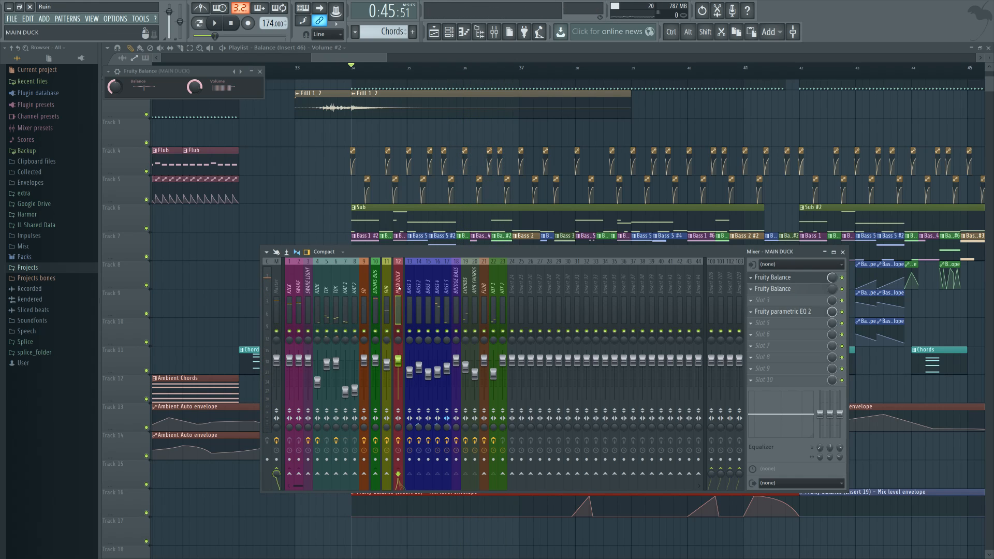
left_click(376, 286)
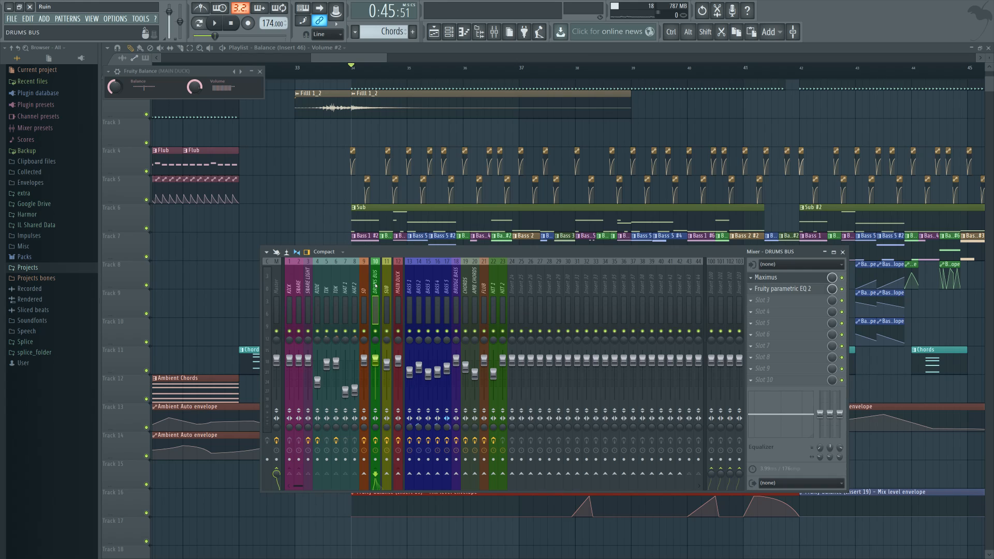
left_click(276, 282)
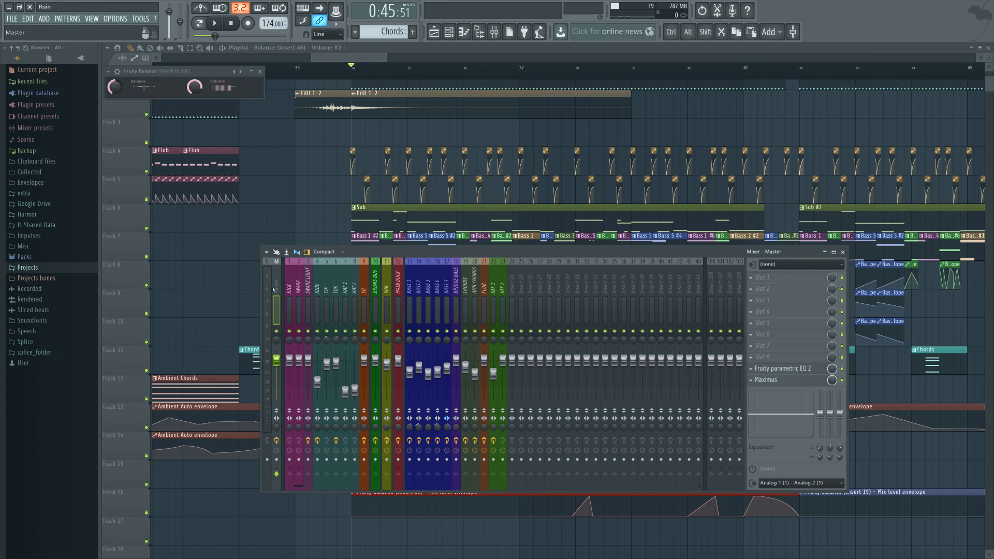
left_click(785, 381)
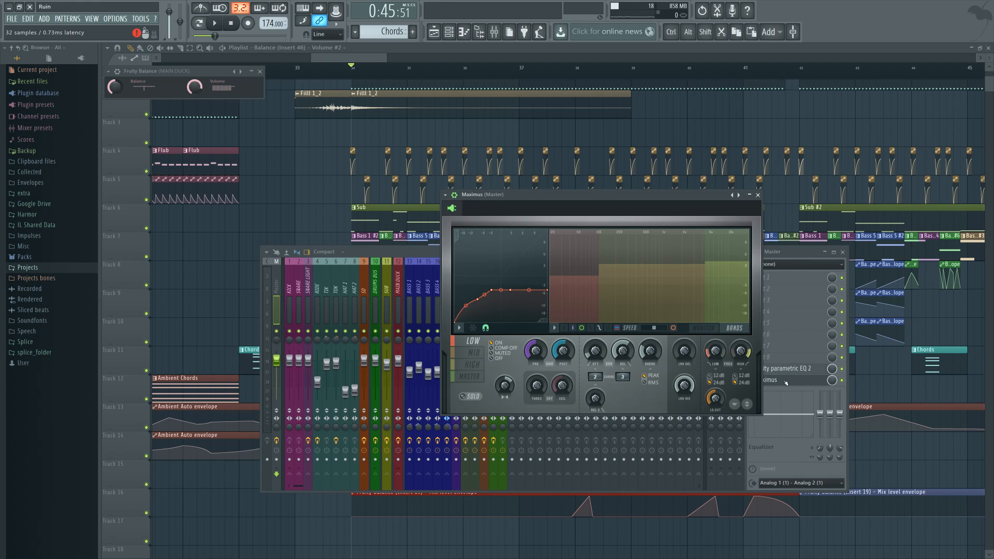
Close the Master's Maximus window, reposition the mixer, and inspect the effect chains of DRUMS BUS, MAIN DUCK and Master
left_click(786, 381)
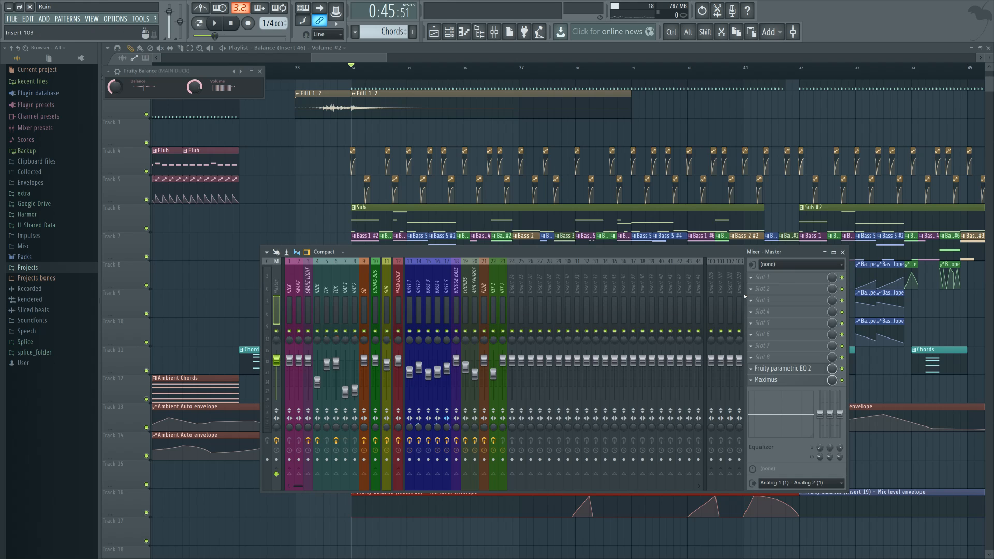
left_click_drag(538, 253, 547, 219)
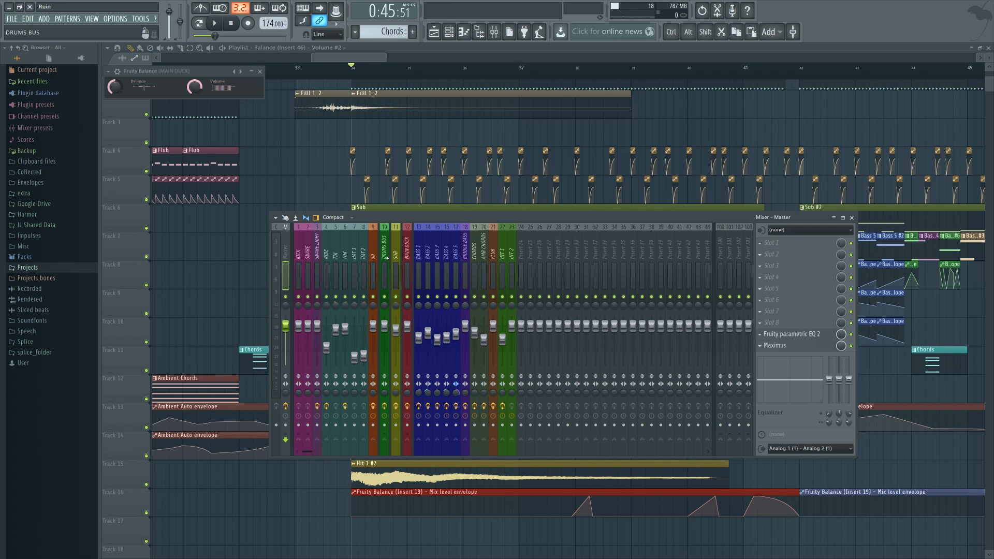
left_click(386, 256)
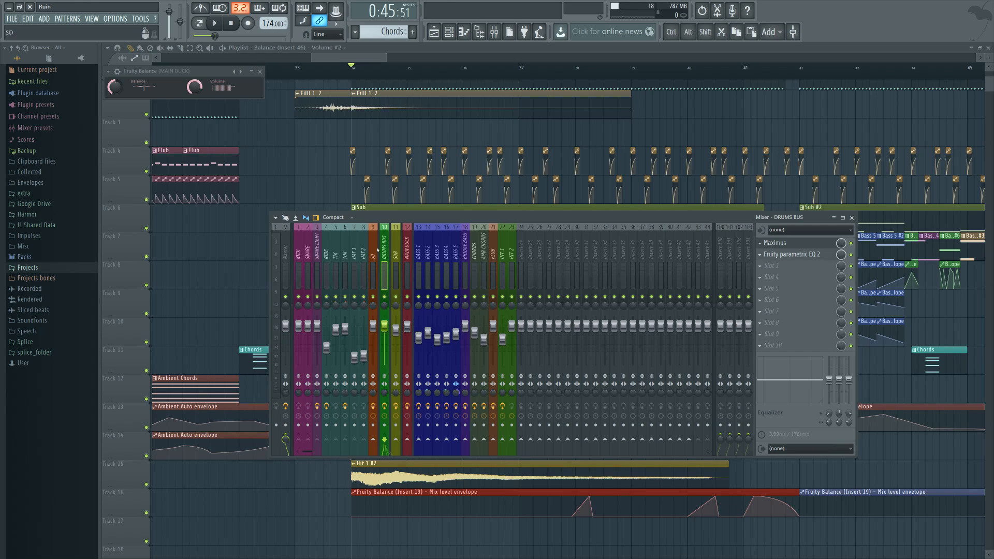
left_click(407, 255)
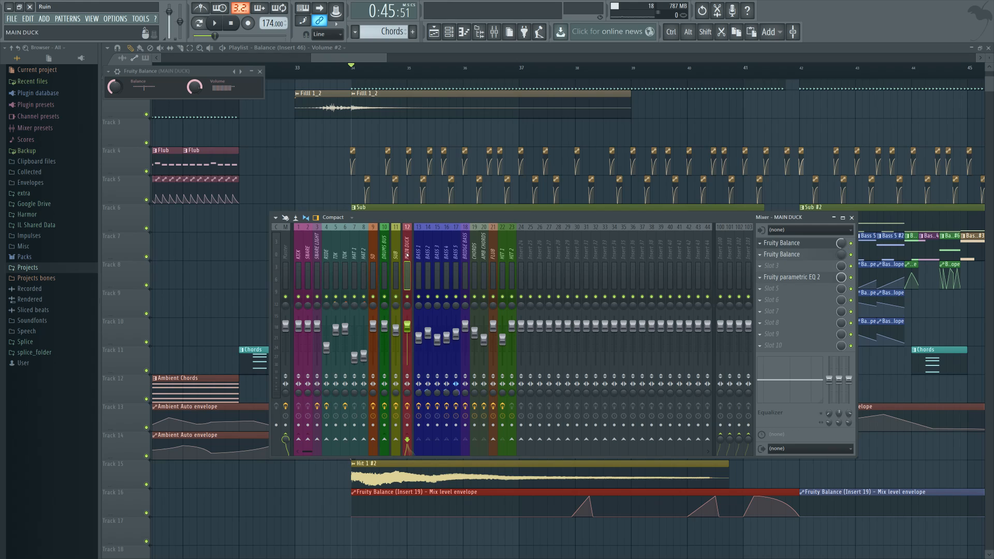
left_click(285, 259)
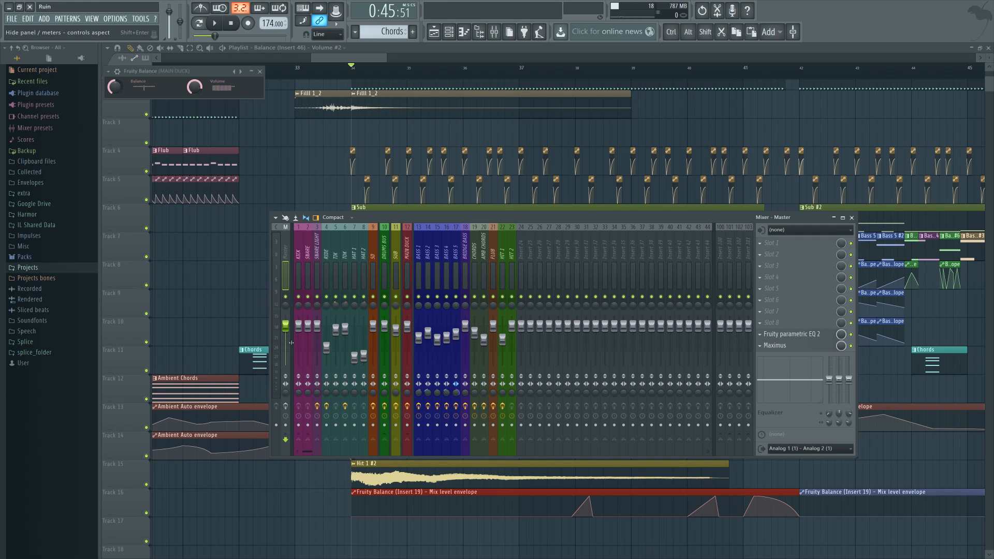
Listen to the song with the Master fader lowered, and listen again with the fader at its original level
left_click_drag(285, 326, 286, 340)
key("space")
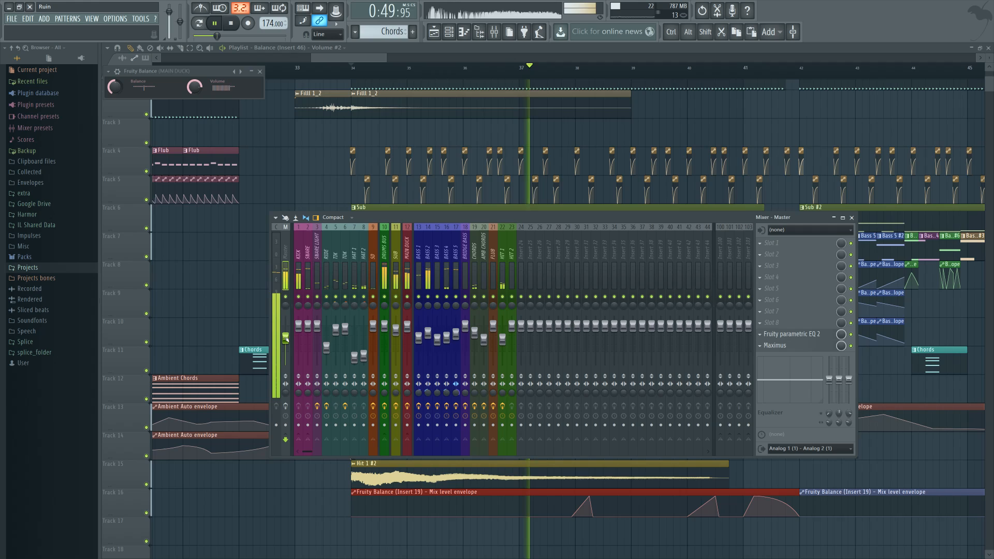
key("space")
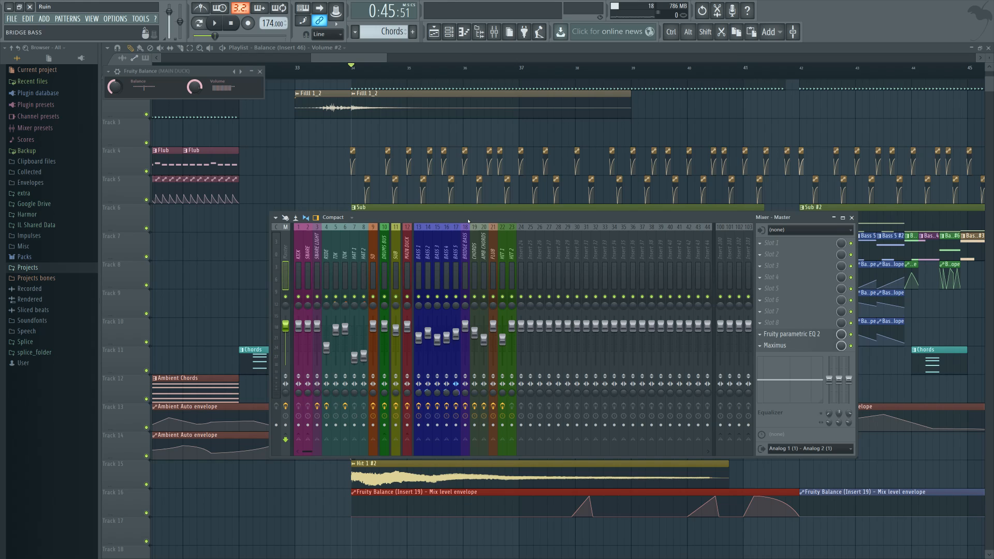
key("space")
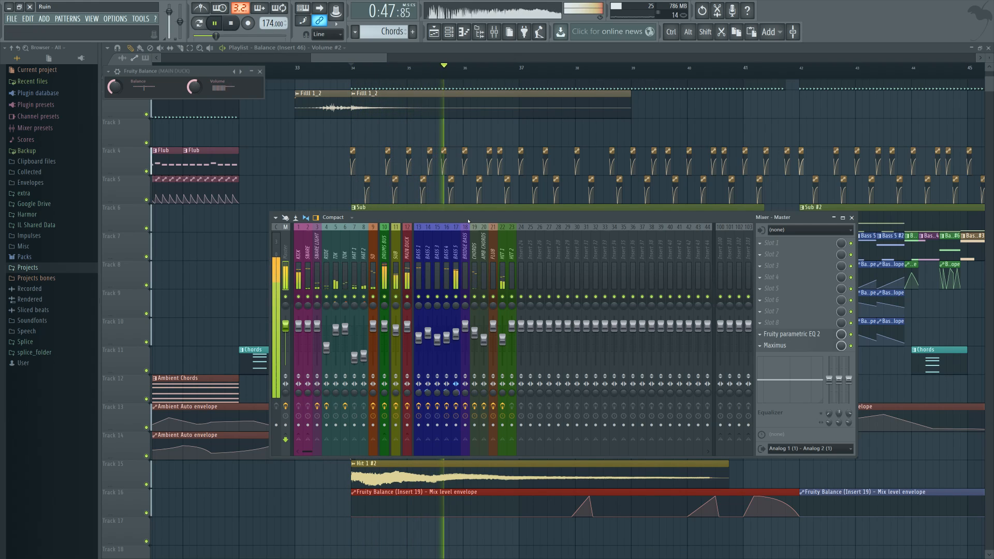
key("space")
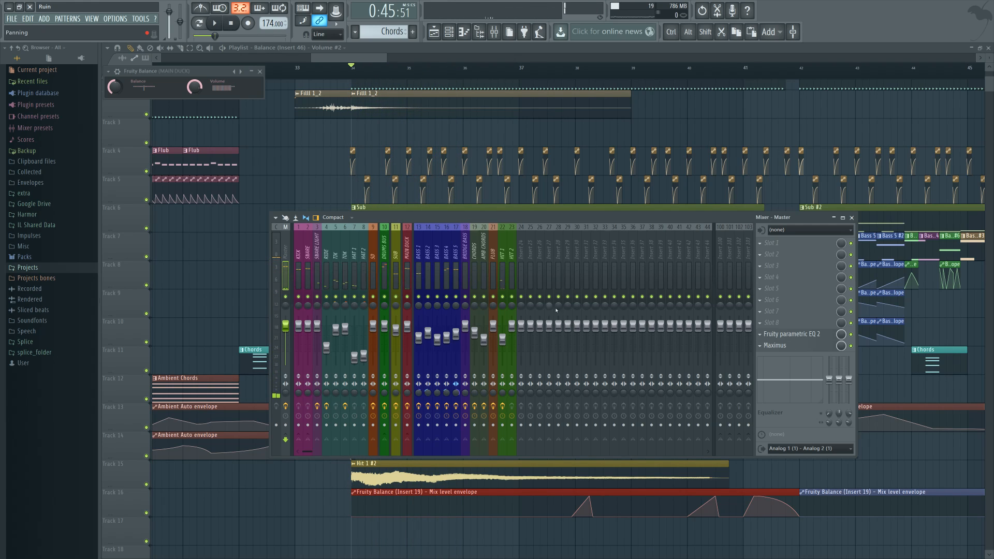
Open Maximus on the Master track and watch the LOW band's compression in the monitor display during playback
left_click(780, 346)
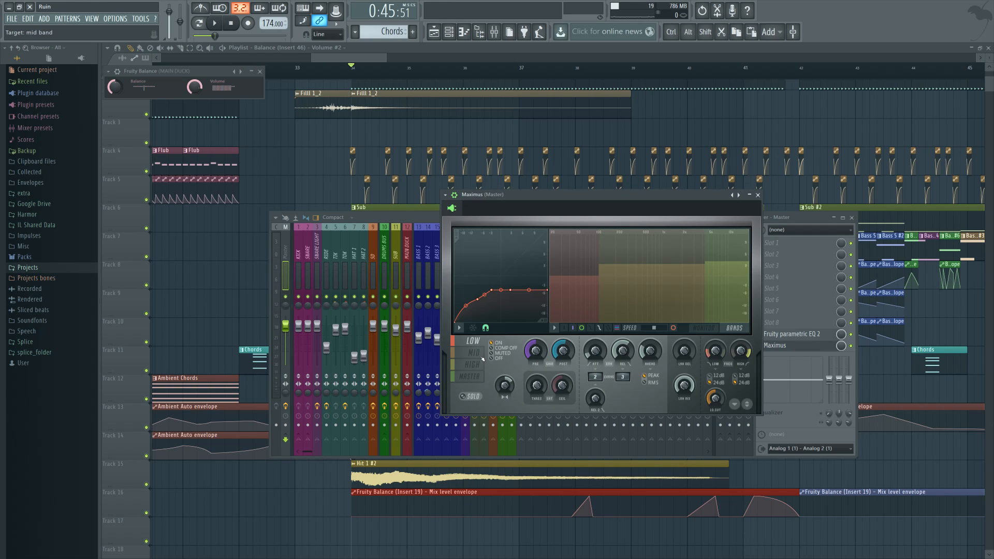
left_click(485, 357)
left_click(473, 341)
left_click(731, 331)
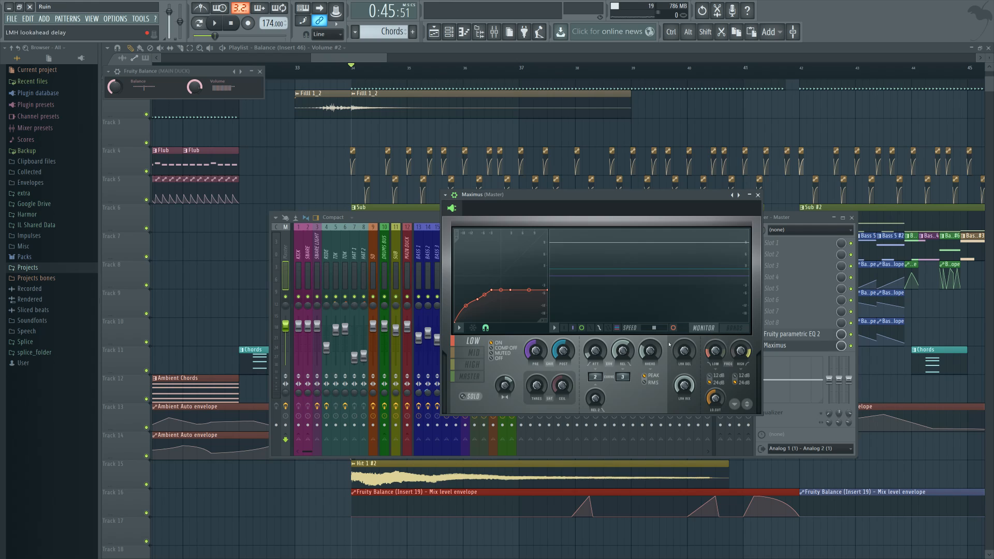
key("space")
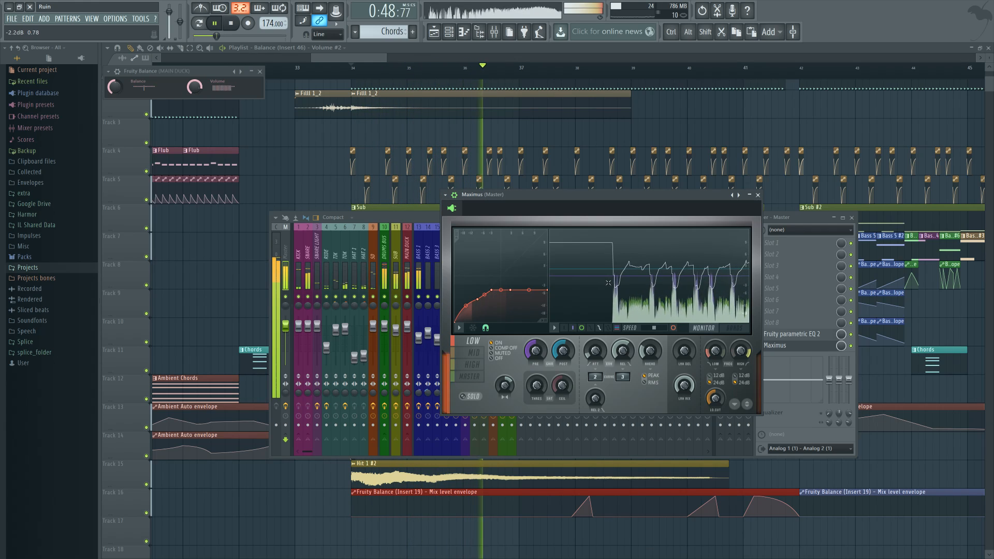
key("space")
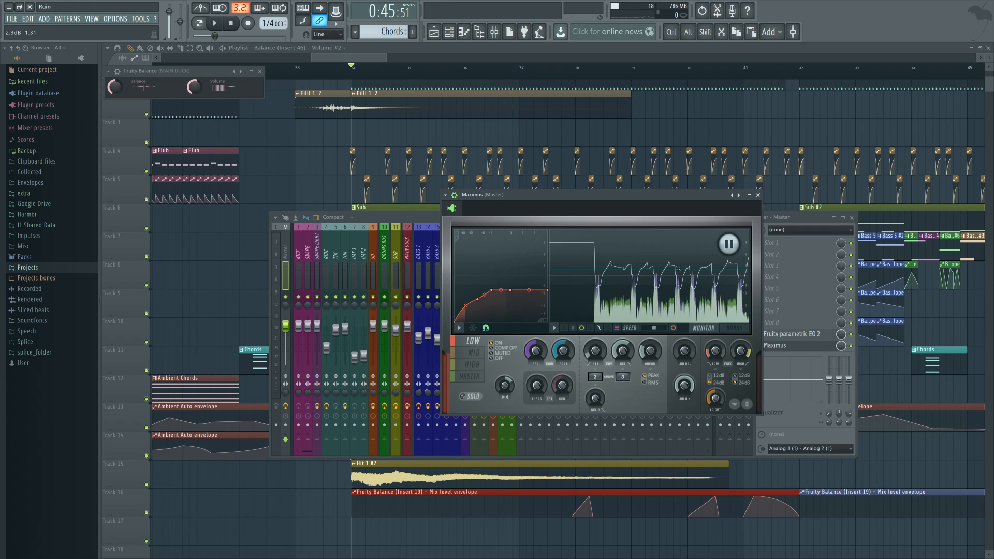
Compare the bands and monitor displays of the Master's Maximus for the LOW and MID bands
left_click(736, 330)
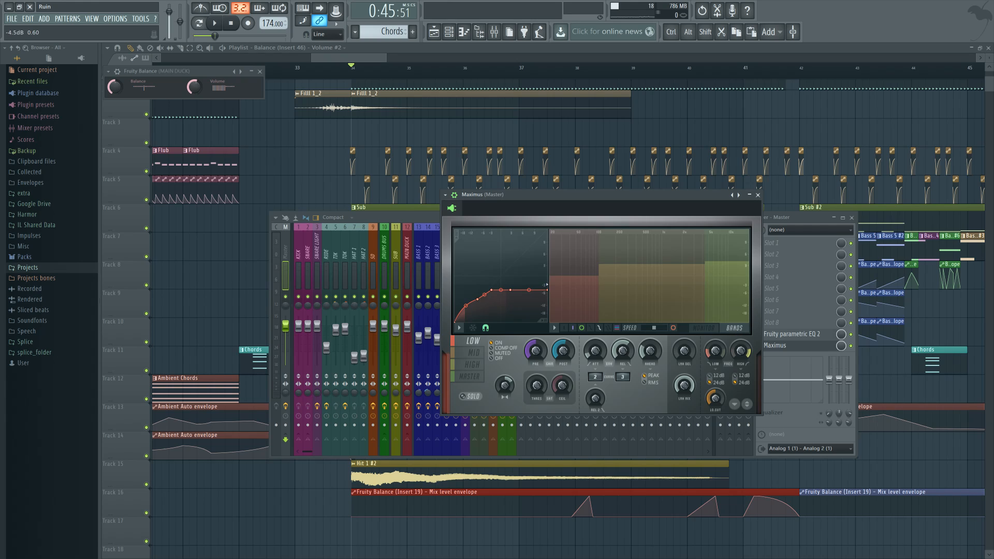
left_click(719, 330)
left_click(606, 292)
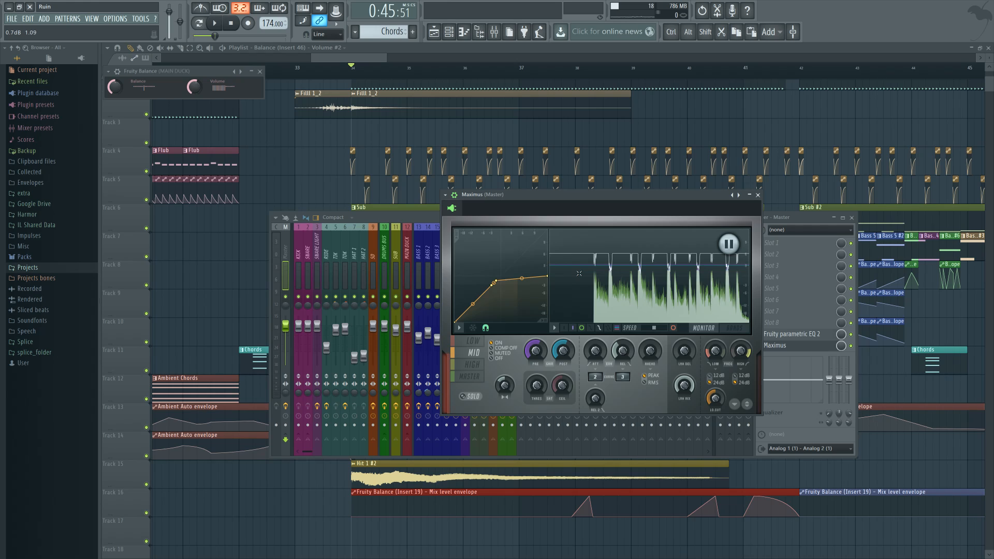
left_click(734, 328)
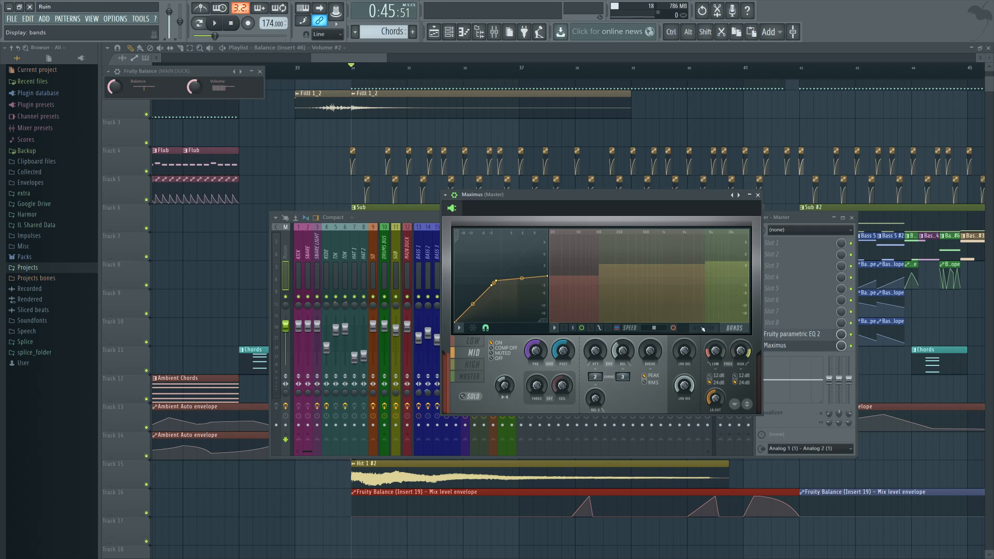
left_click(704, 328)
left_click(474, 341)
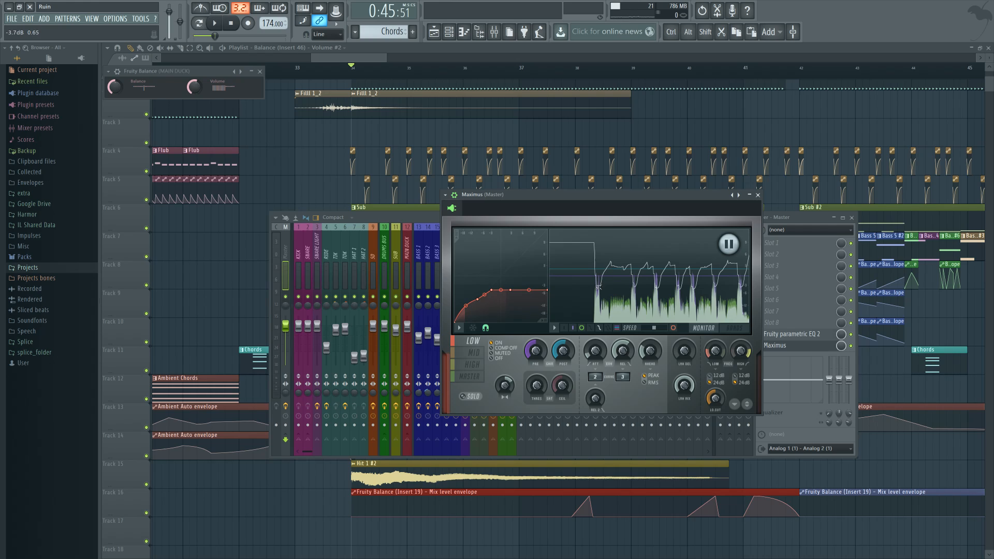
Examine the MID band's compression curve and its frequency range in the bands and monitor displays
left_click(474, 353)
left_click(742, 330)
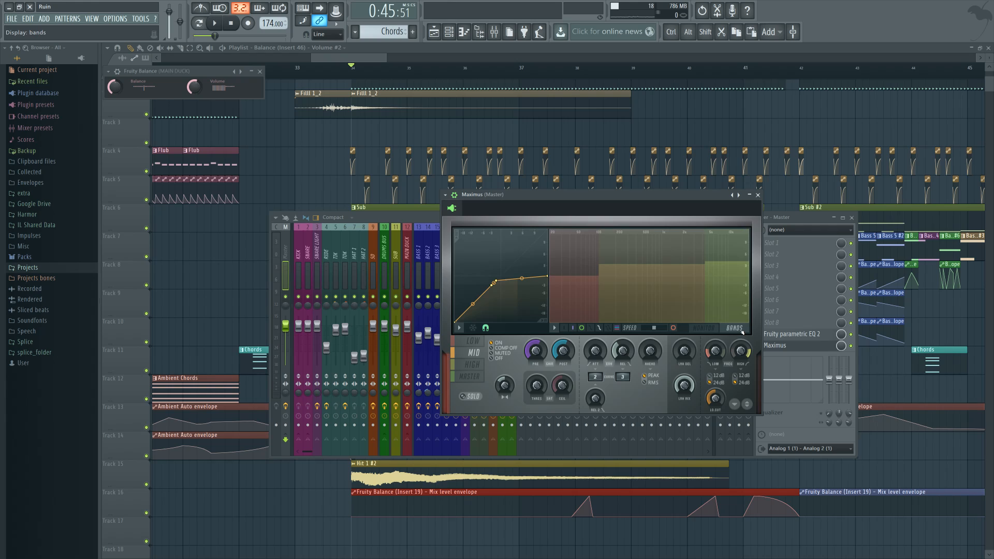
left_click(697, 328)
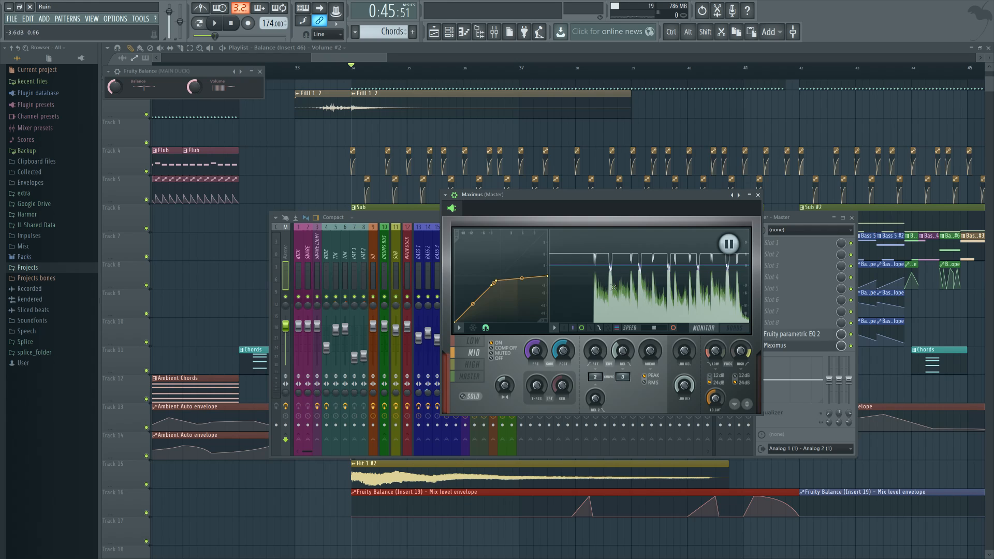
left_click(735, 329)
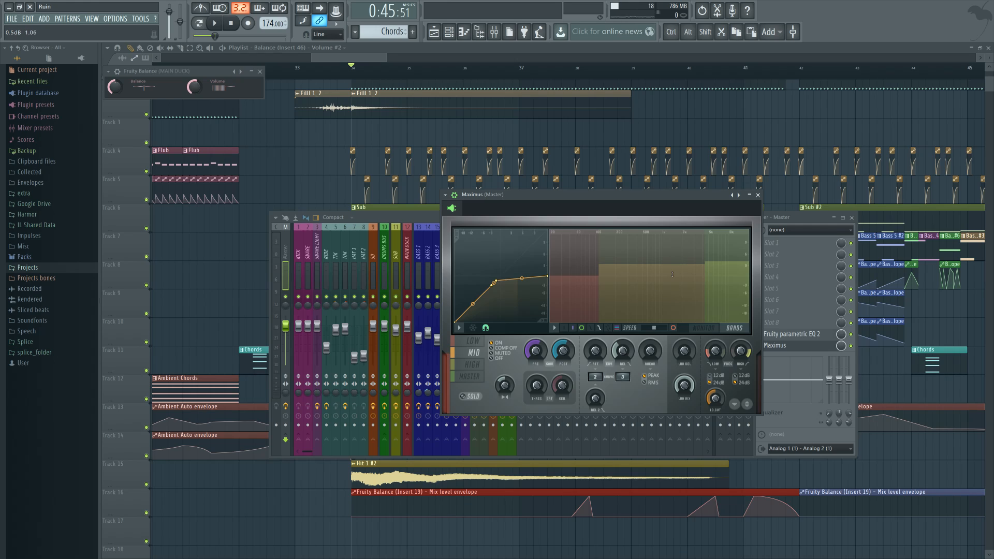
left_click(702, 328)
Compare the HIGH, LOW, MID and MASTER compression curves in the Master's Maximus, and close the effect window
left_click(481, 367)
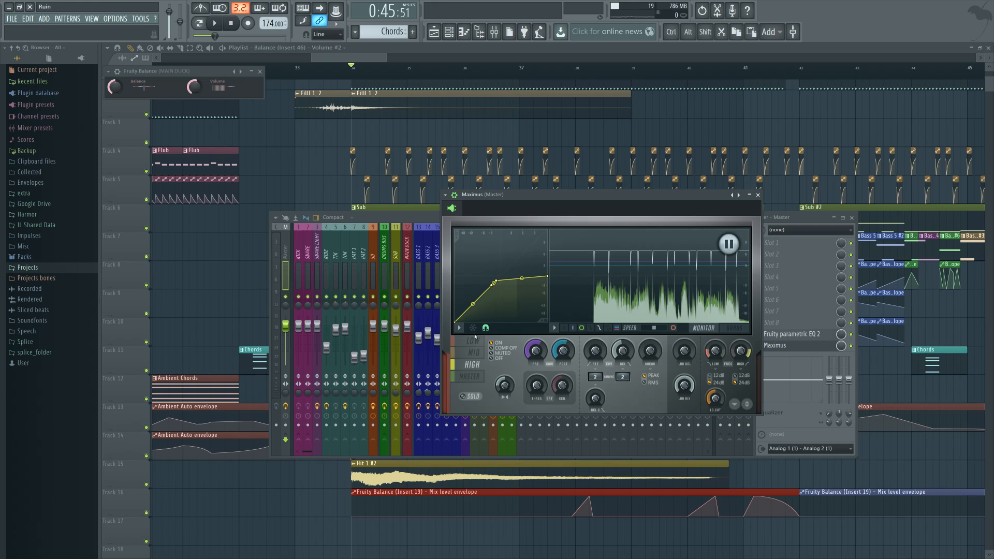
left_click(474, 340)
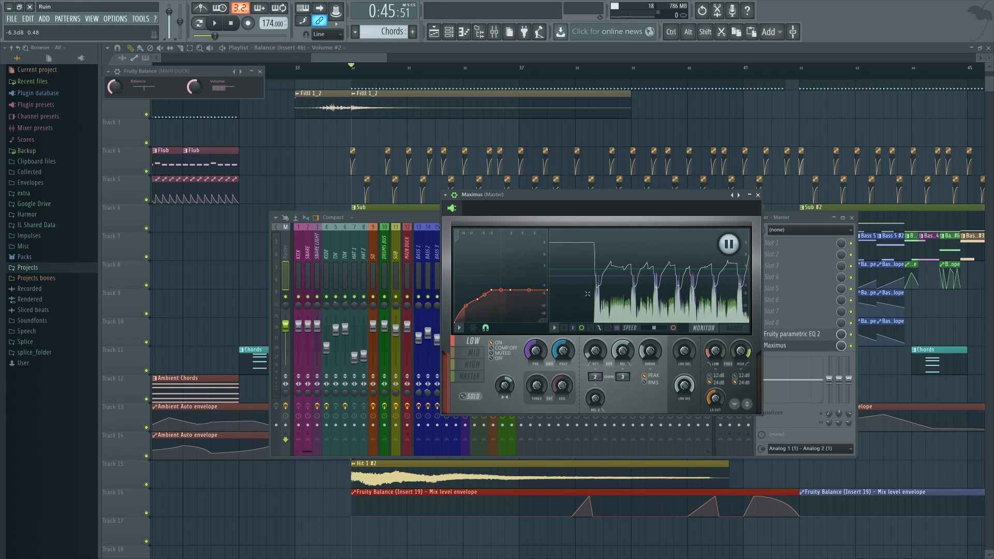
left_click(480, 367)
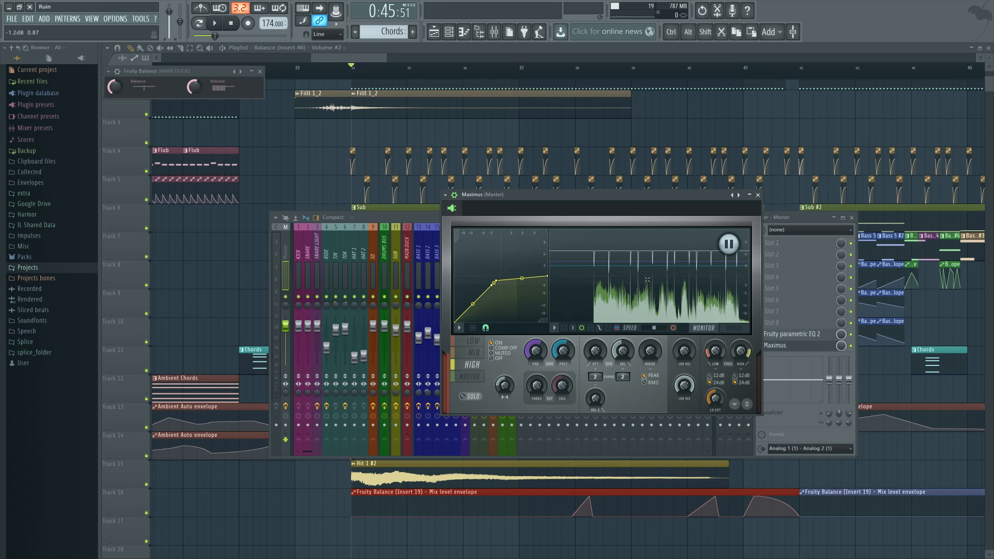
left_click(476, 344)
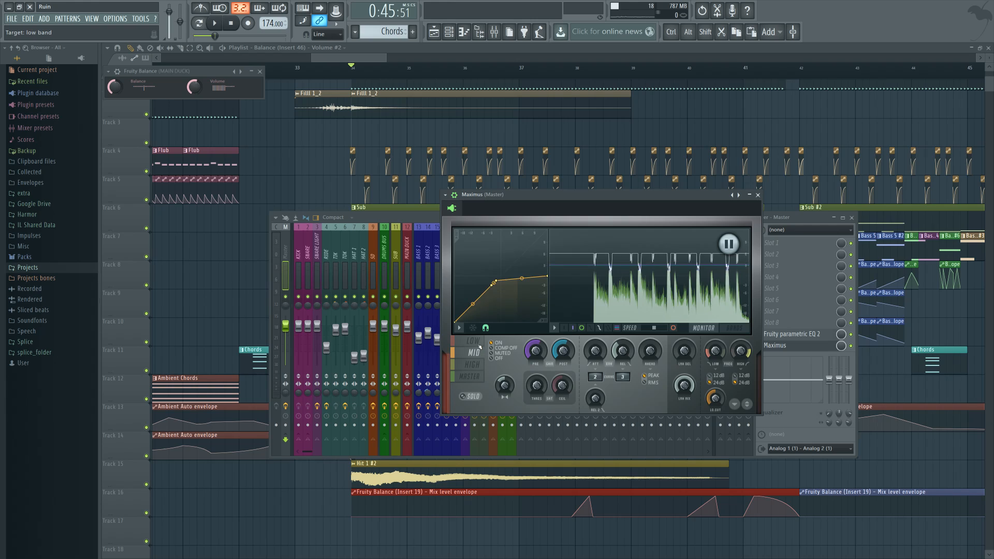
left_click(475, 353)
left_click(475, 365)
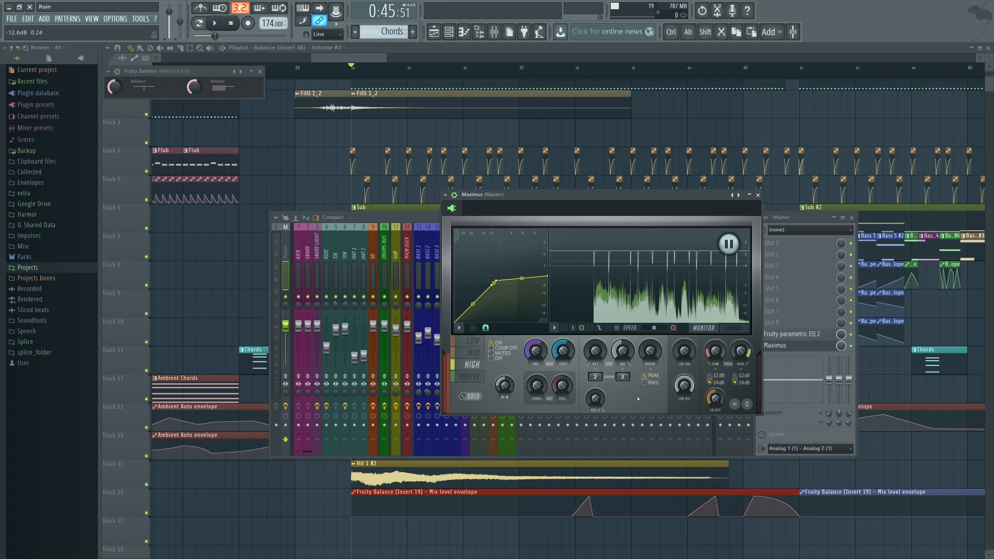
left_click(470, 377)
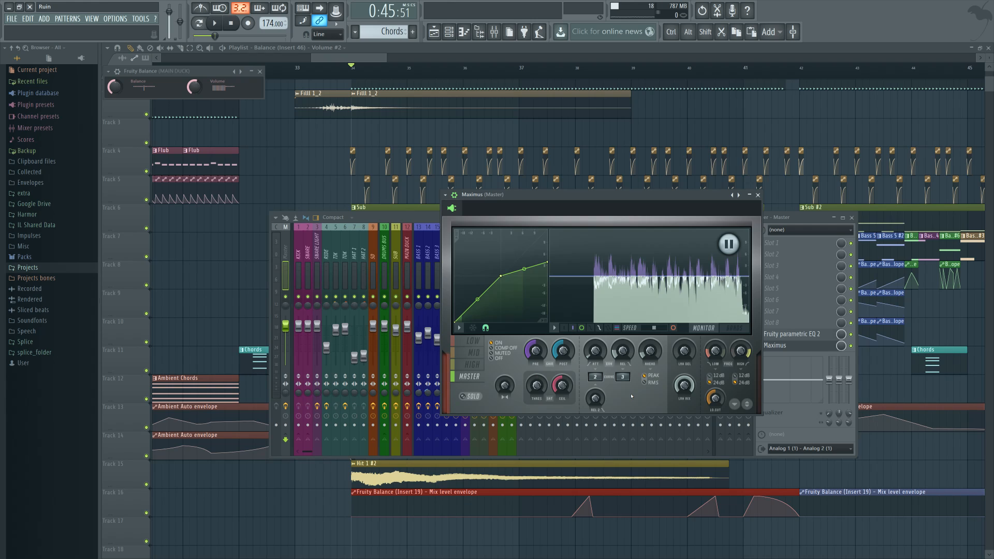
left_click(758, 195)
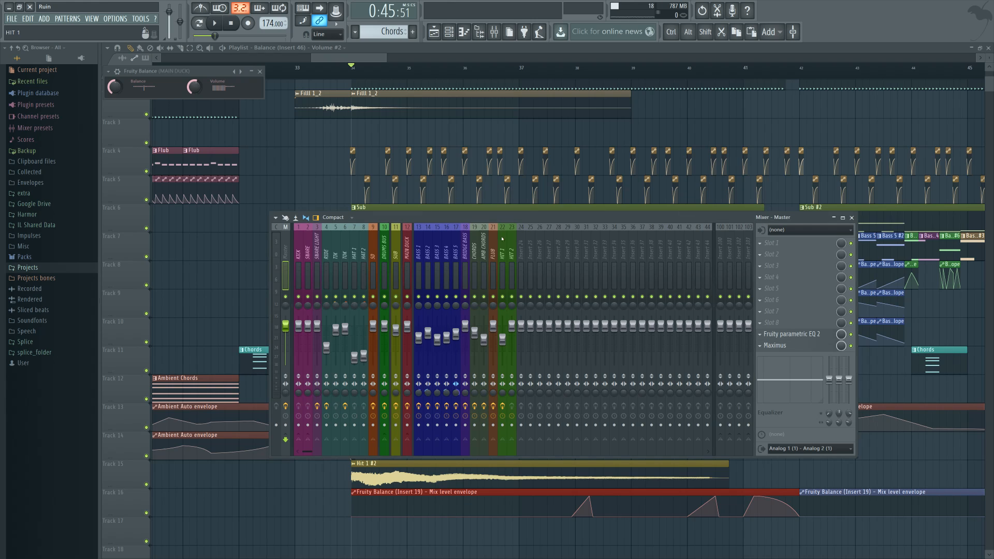
Open Maximus on the DRUMS BUS track, check its MID and MASTER curves, and play the song briefly
left_click(386, 249)
left_click(793, 247)
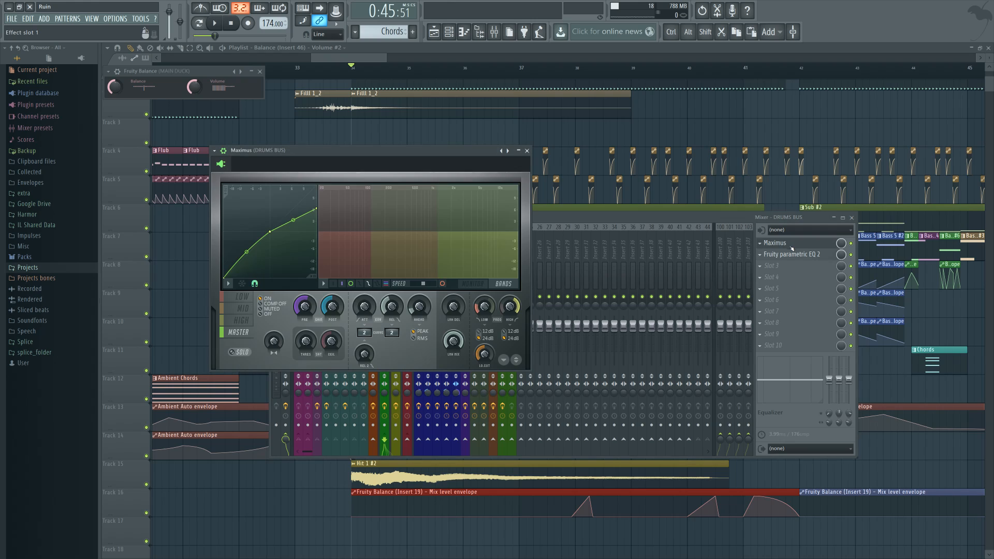
left_click(246, 309)
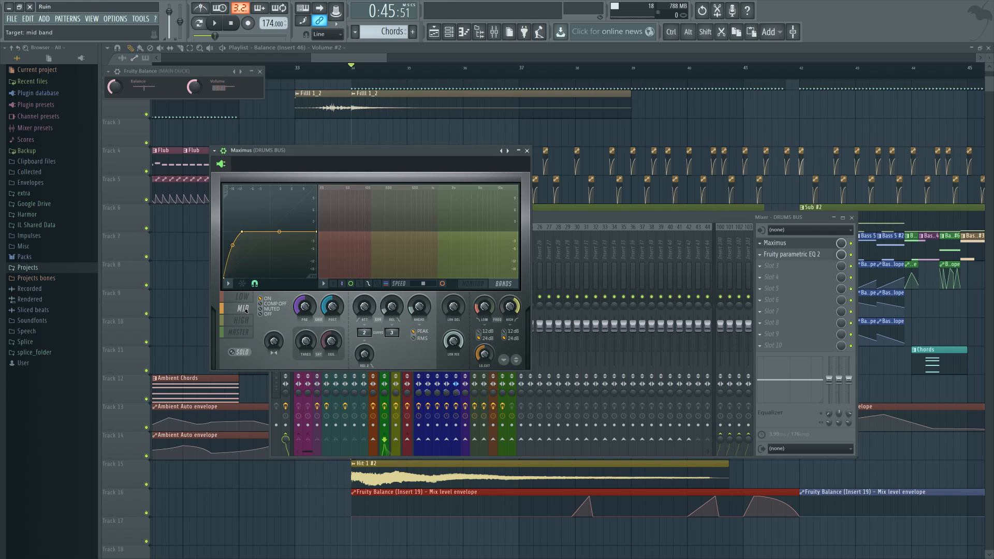
left_click(247, 332)
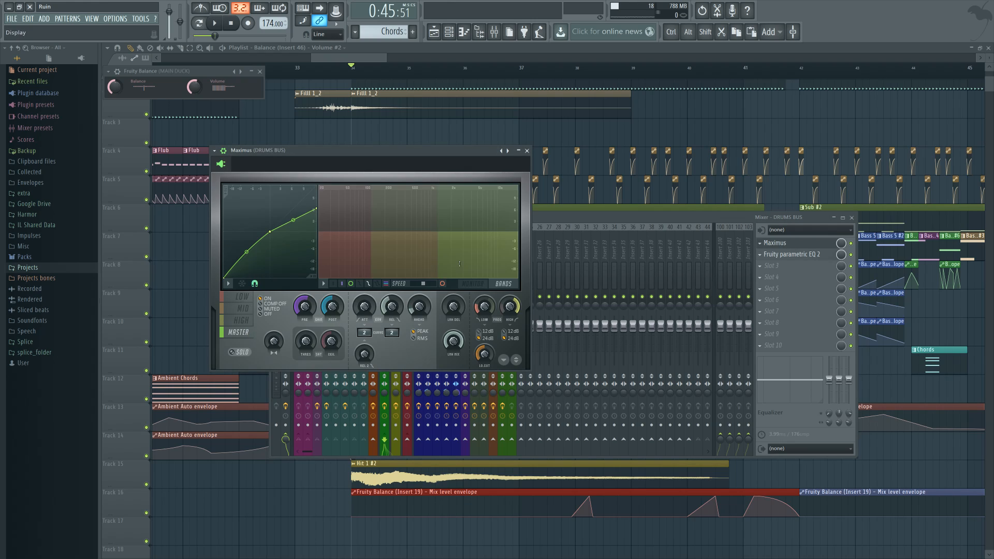
key("space")
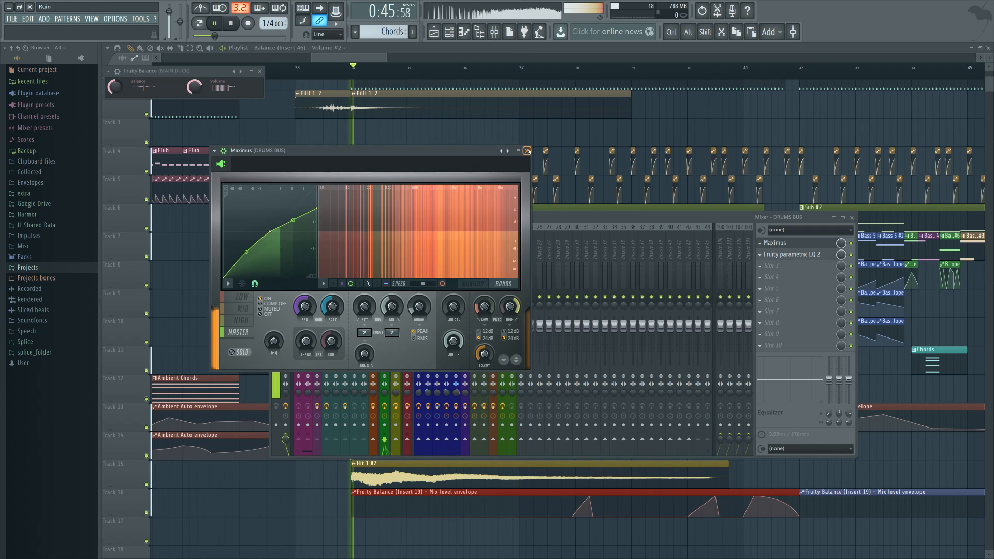
key("space")
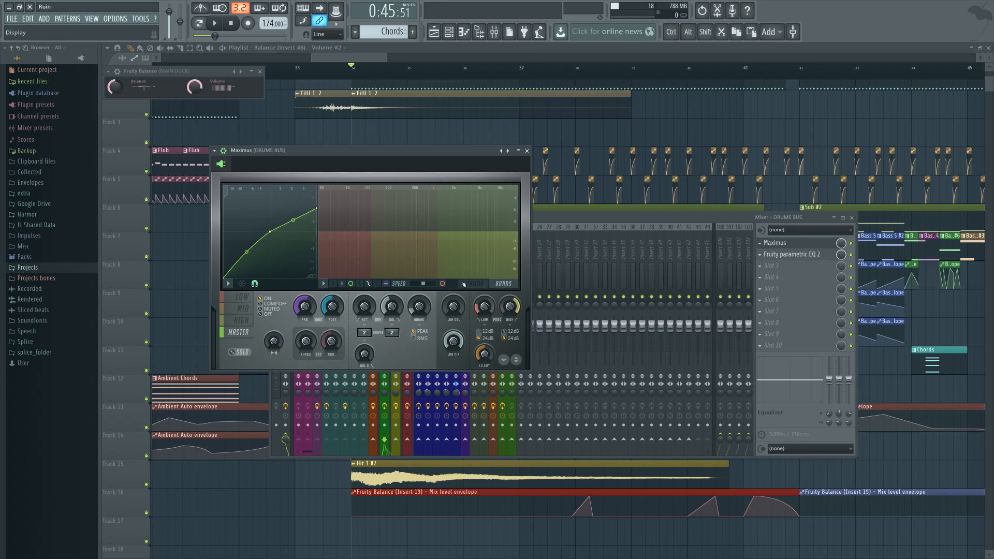
Play the song and watch the LOW, MID and HIGH bands of the DRUMS BUS Maximus in the monitor display
key("space")
left_click(241, 304)
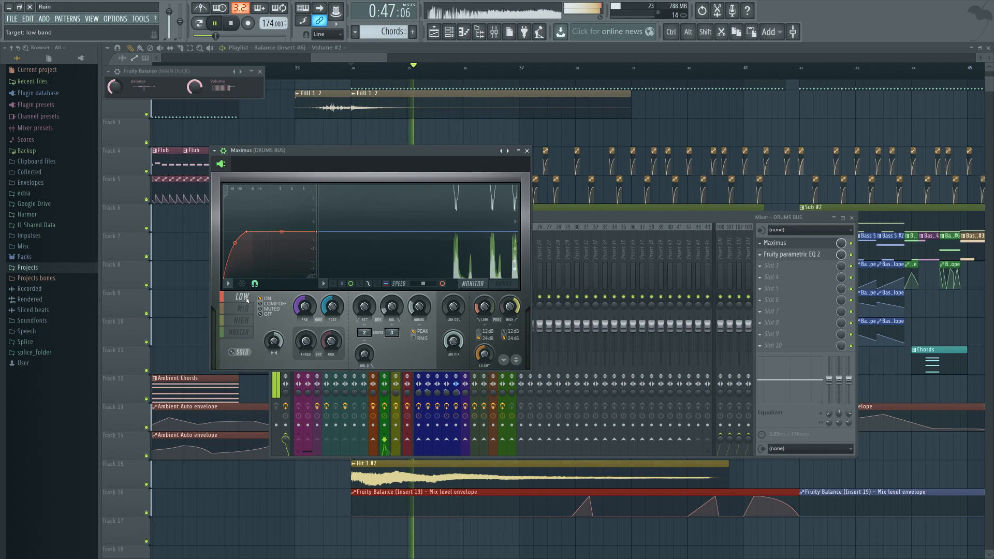
left_click(242, 310)
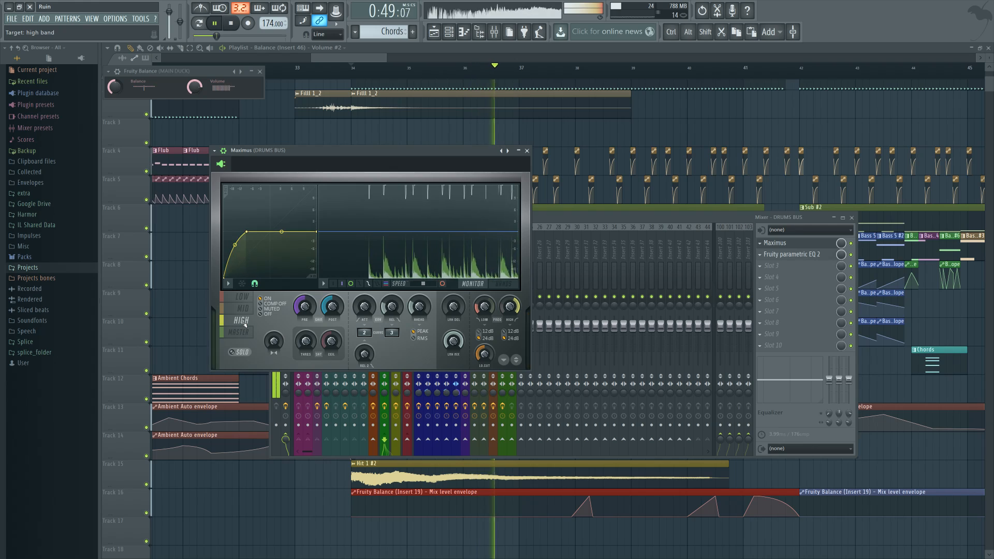
left_click(243, 321)
key("space")
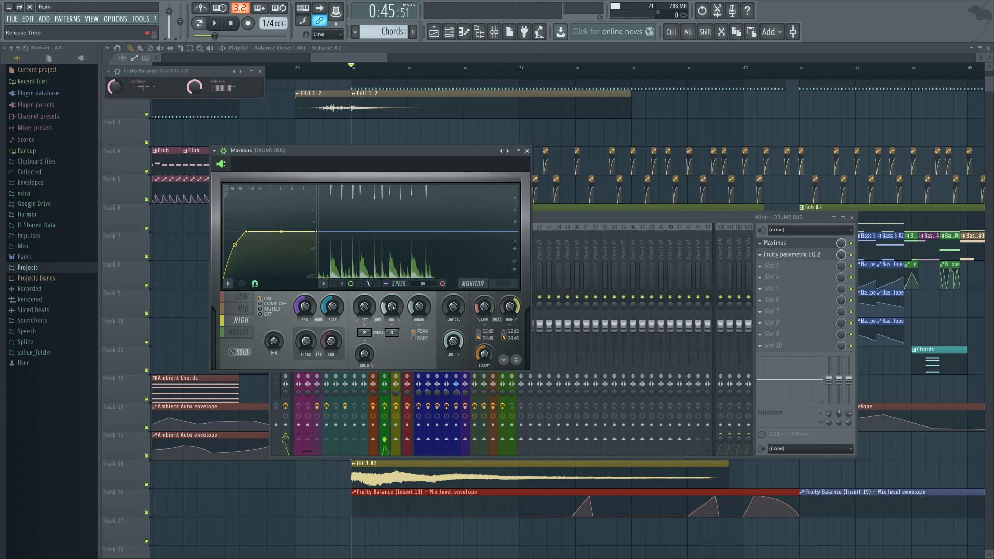
Check the MASTER and HIGH compression curves of the DRUMS BUS Maximus, and close the effect window
left_click(249, 333)
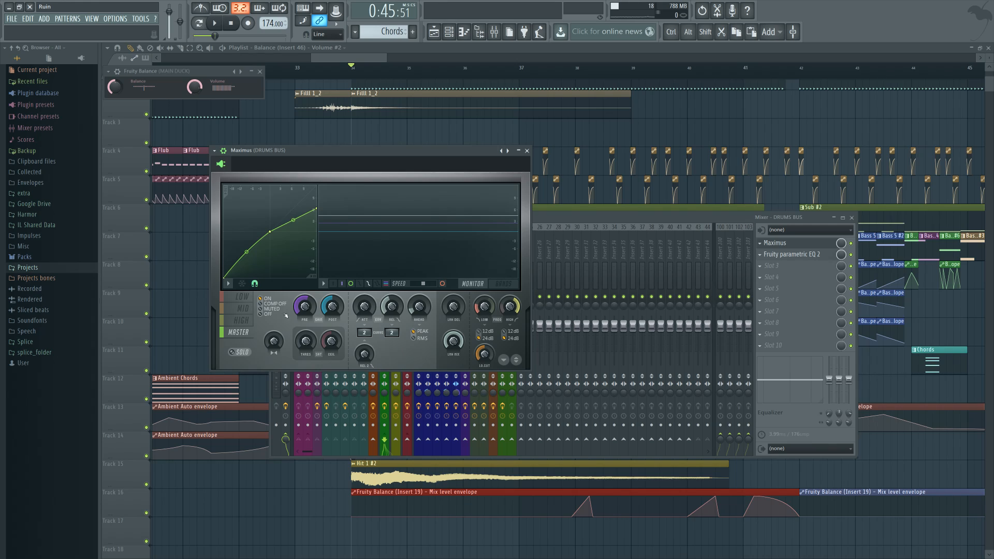
left_click(247, 300)
left_click(247, 321)
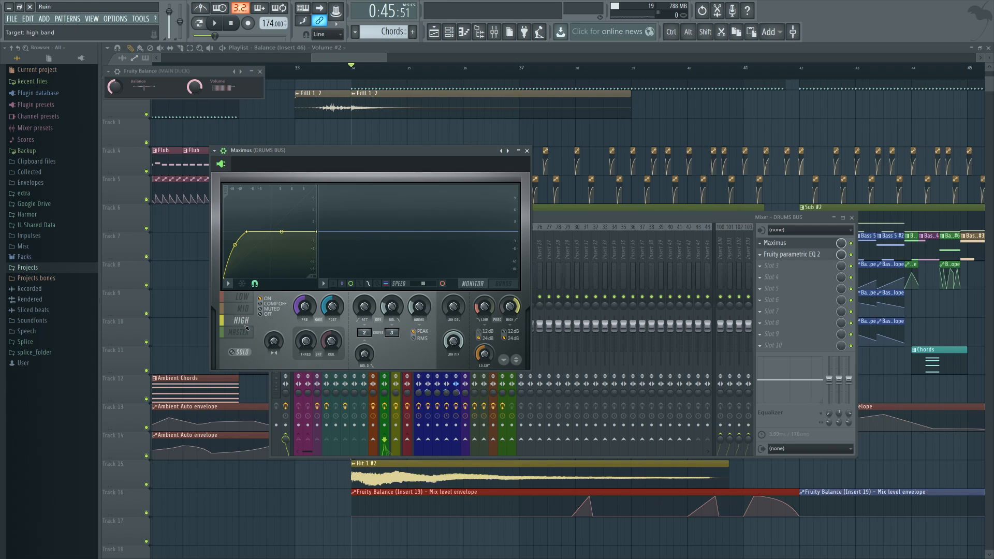
left_click(247, 330)
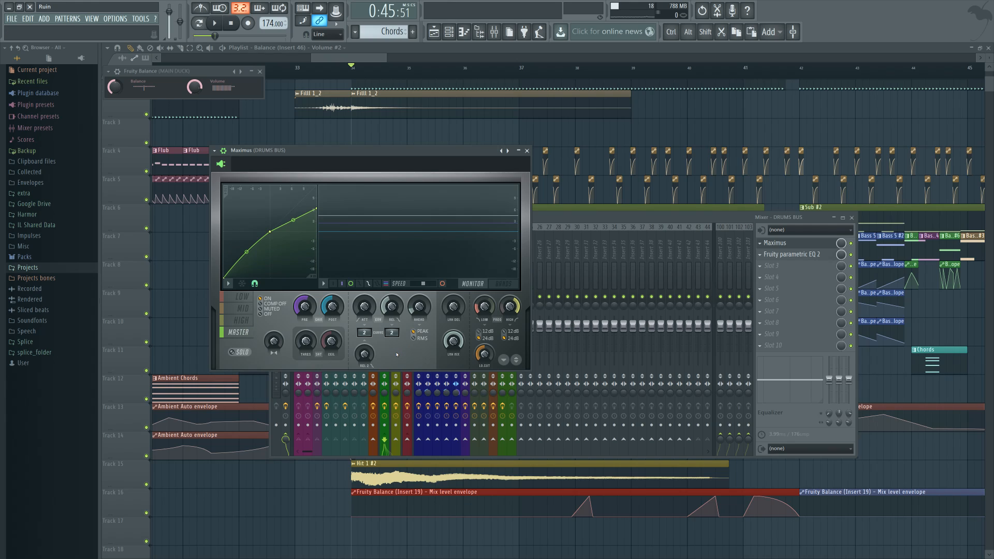
left_click(527, 151)
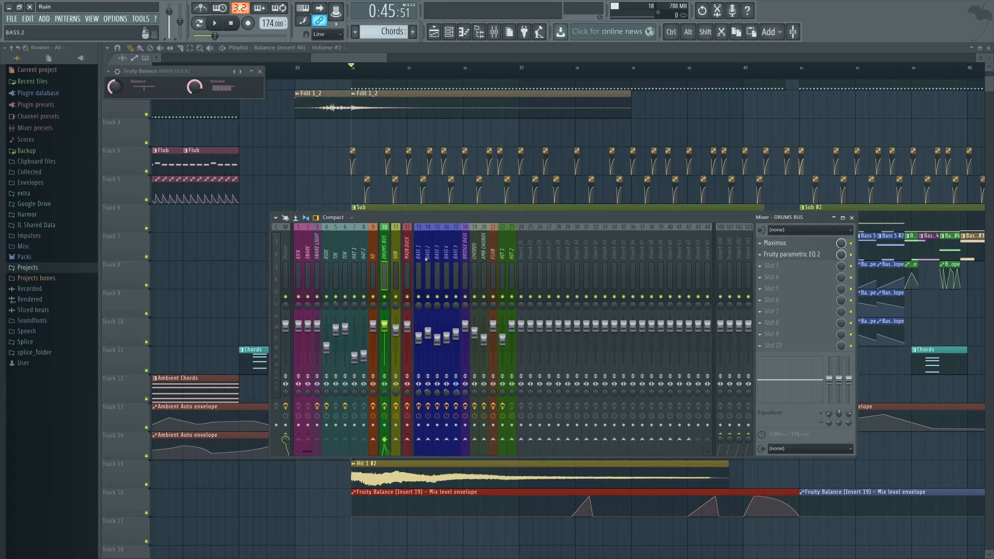
Solo the SD mixer track and listen to it briefly from bar 34
left_click(373, 254)
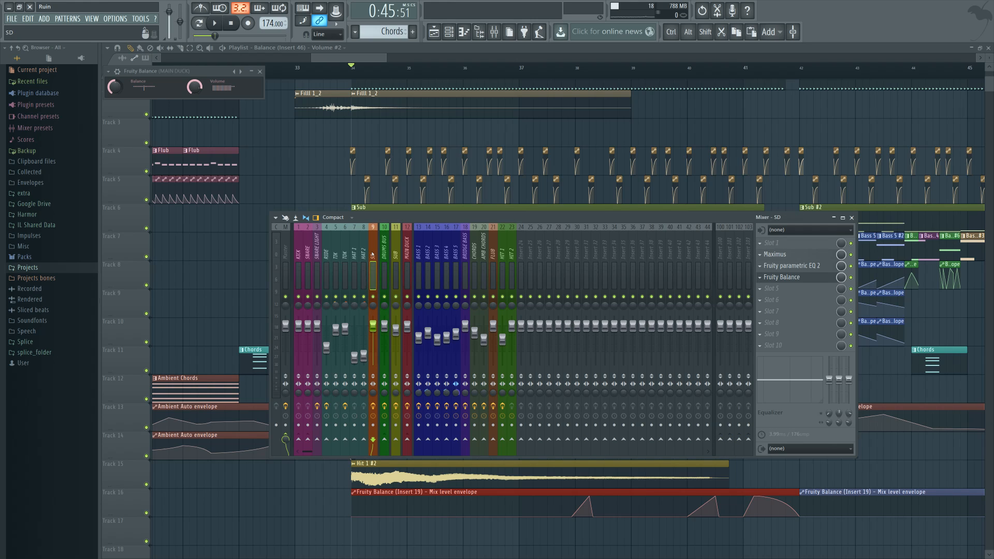
key("space")
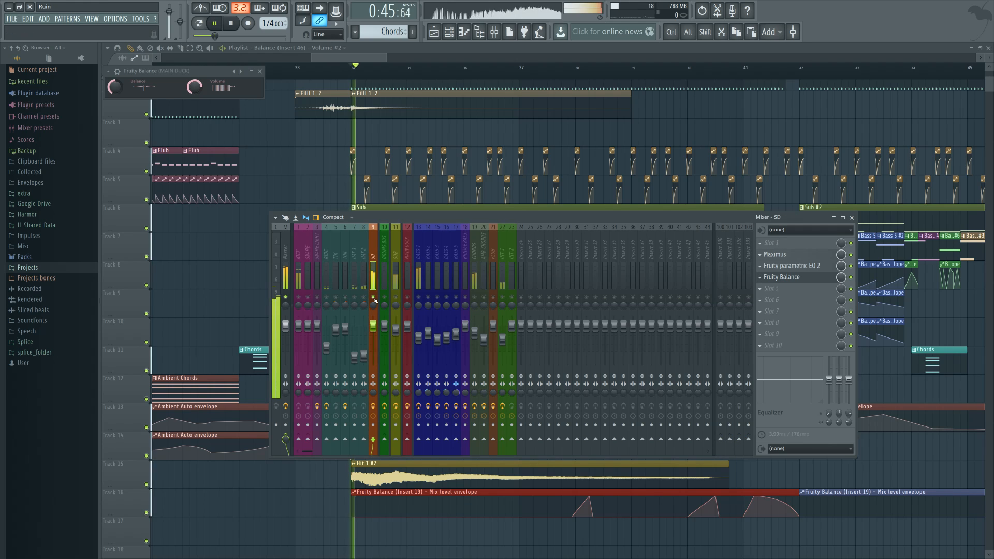
key("space")
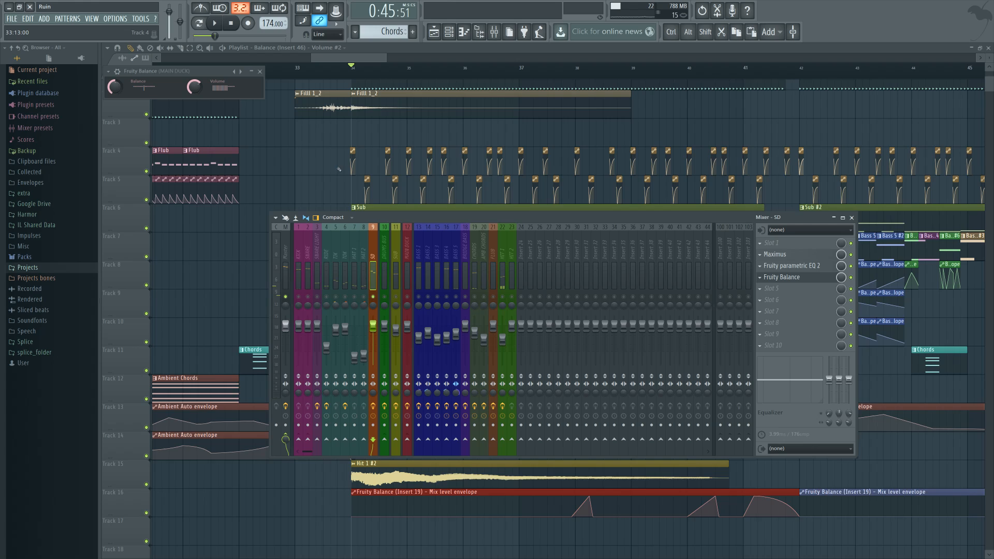
Play the soloed SD track from just after bar 33 while watching its level in the mixer
scroll(332, 125, "up", 1)
left_click(316, 68)
key("space")
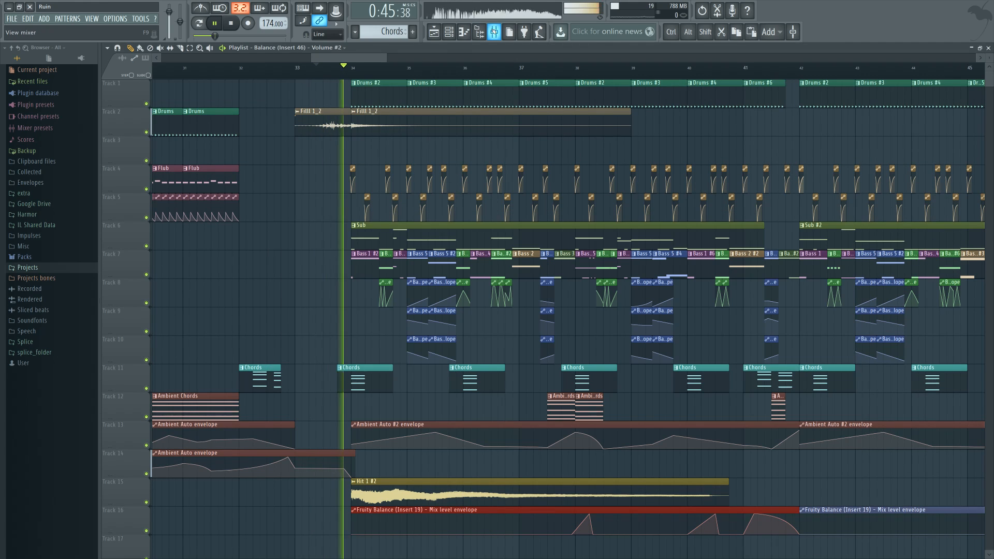
left_click(494, 32)
key("space")
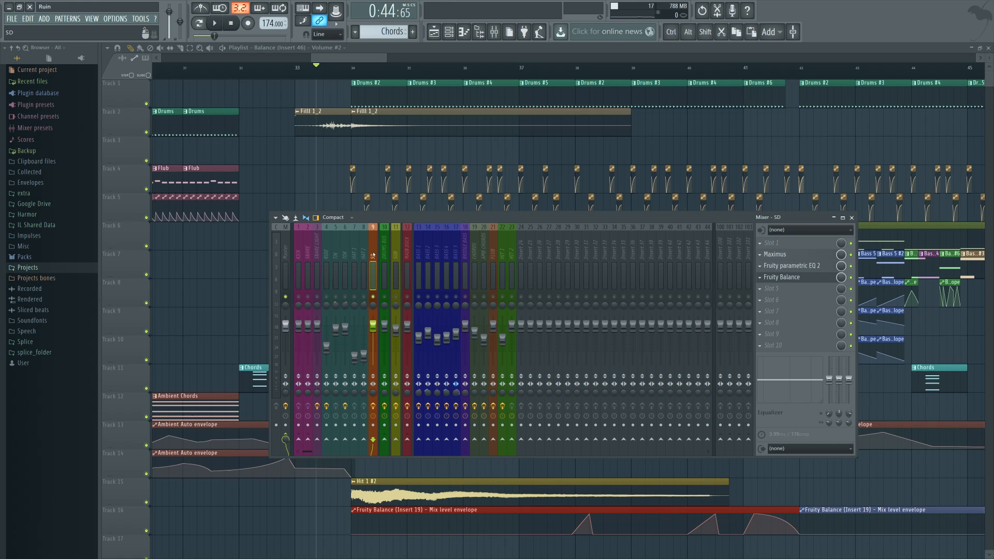
key("space")
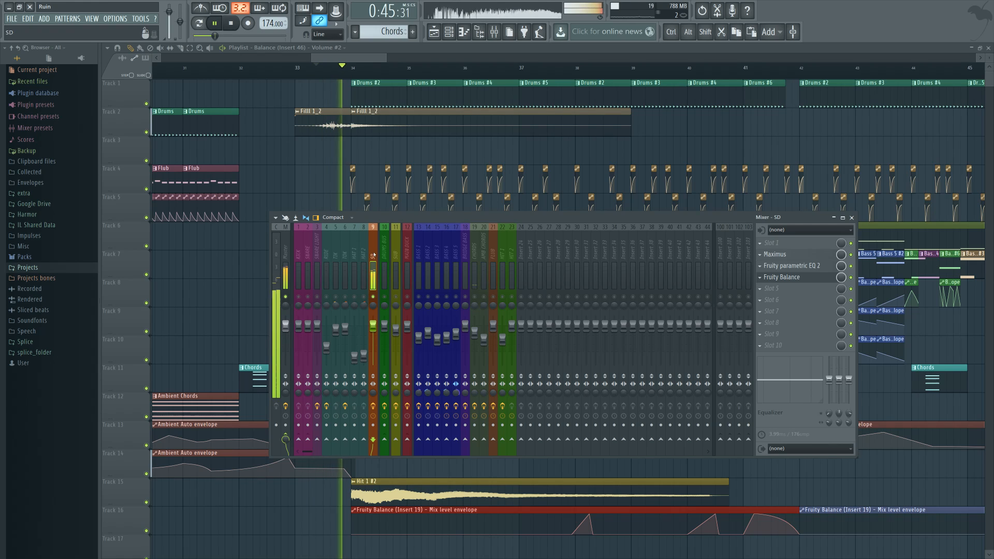
key("space")
Open Maximus on the SD track, compare its HIGH and MASTER curves, and close the effect window
left_click(775, 254)
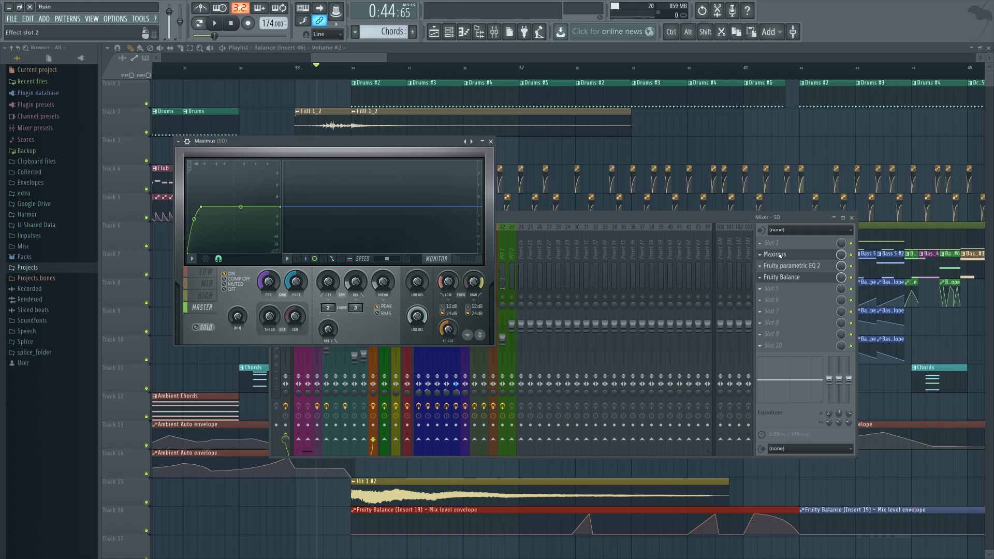
mouse_move(213, 290)
left_mouse_down()
mouse_move(213, 307)
mouse_move(213, 285)
mouse_move(213, 295)
left_mouse_up()
left_click(457, 258)
left_click(442, 260)
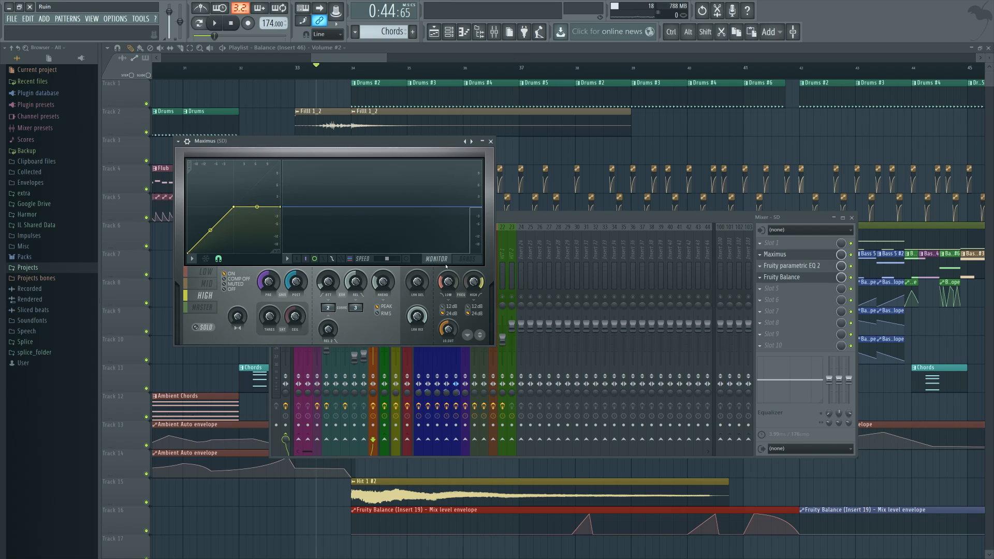
left_click(202, 307)
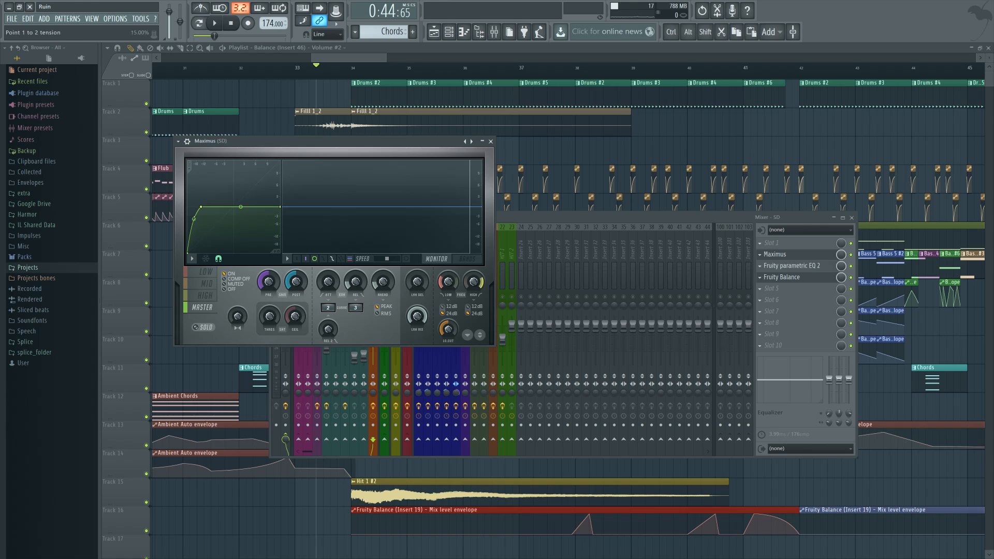
right_click(587, 145)
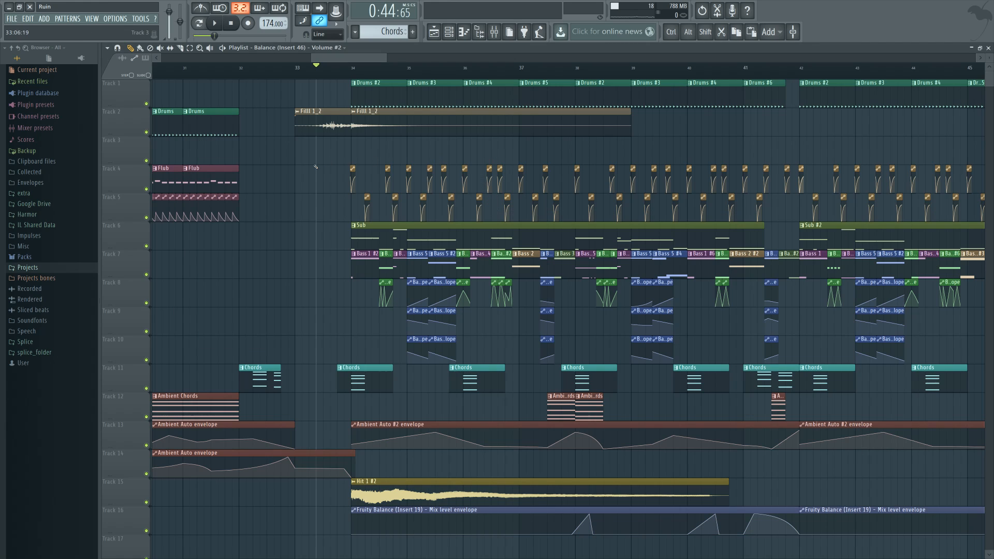
Listen to the song from bar 50 and from bar 66 in the playlist
left_click(494, 32)
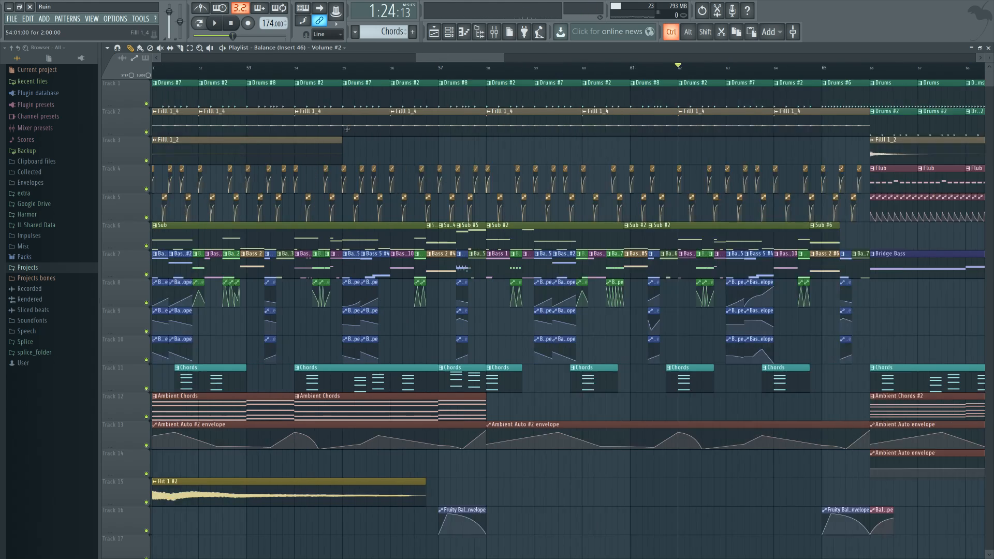
left_click(196, 67)
key("space")
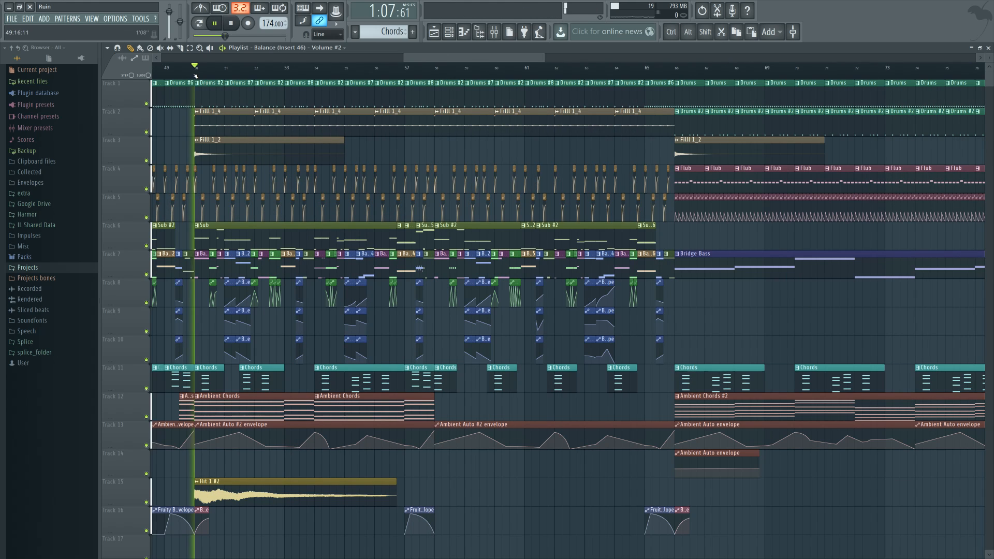
left_click(676, 76)
key("space")
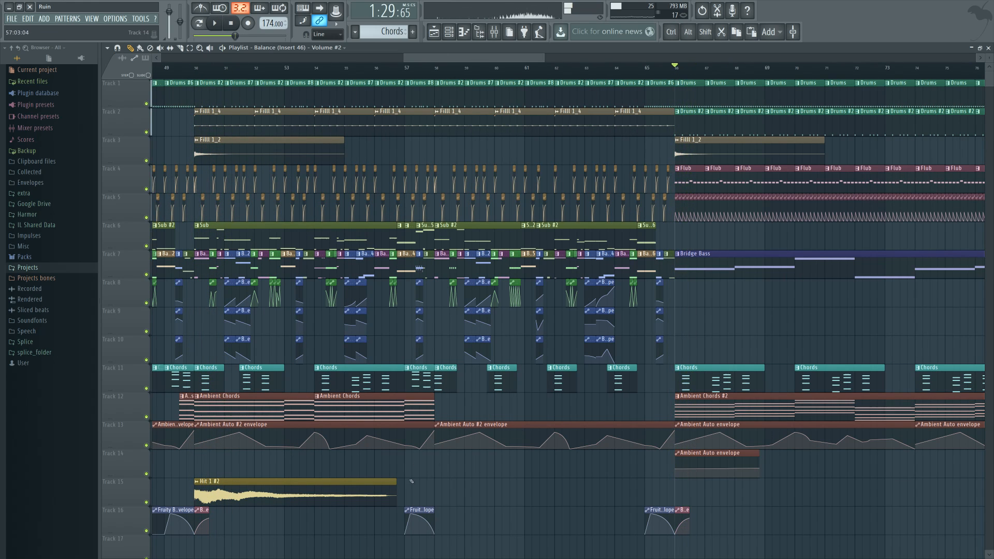
Locate the Balance volume envelope on Track 16 and play from bar 50 with the mixer open
left_click_drag(155, 517, 354, 438)
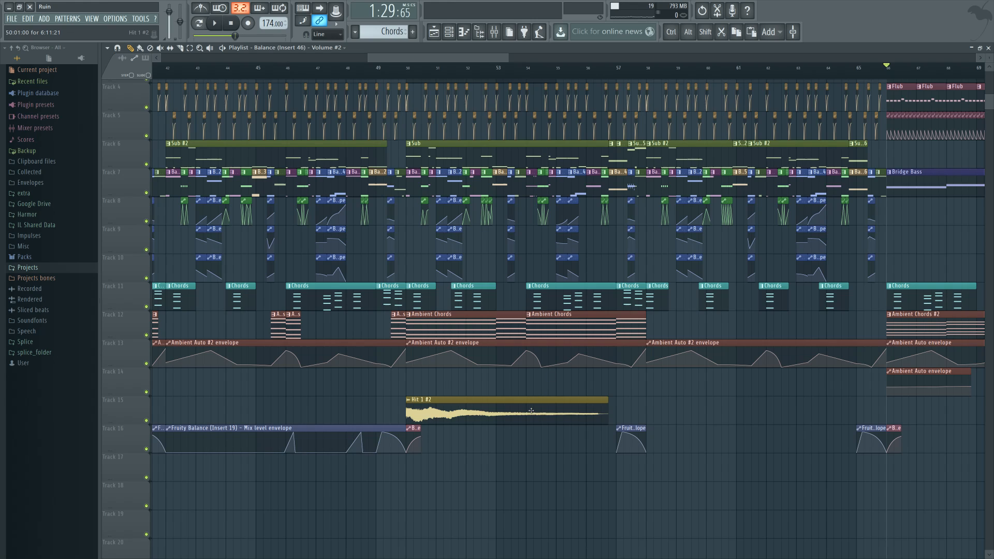
scroll(512, 439, "up", 1)
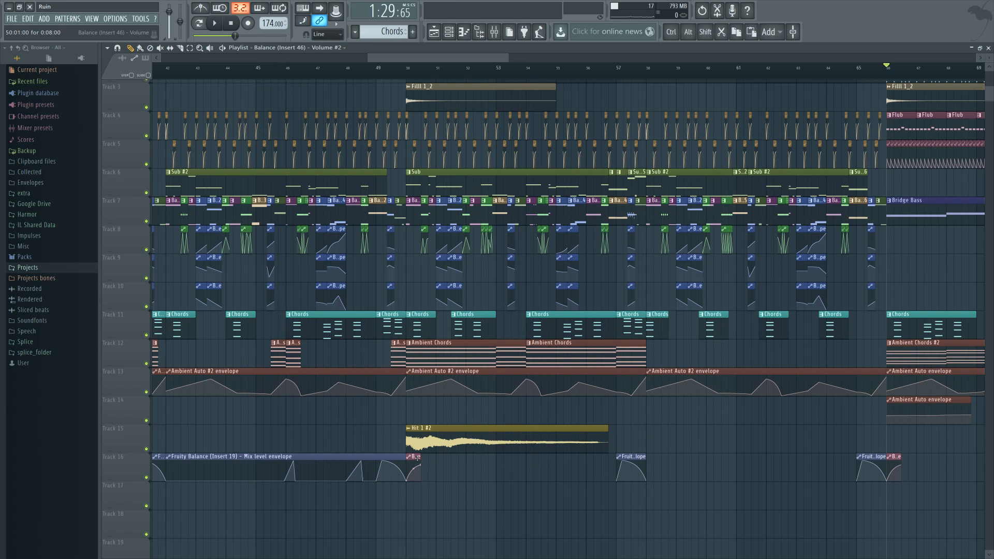
left_click_drag(410, 456, 410, 457)
scroll(445, 331, "up", 2)
left_click(446, 67)
key("F9")
key("space")
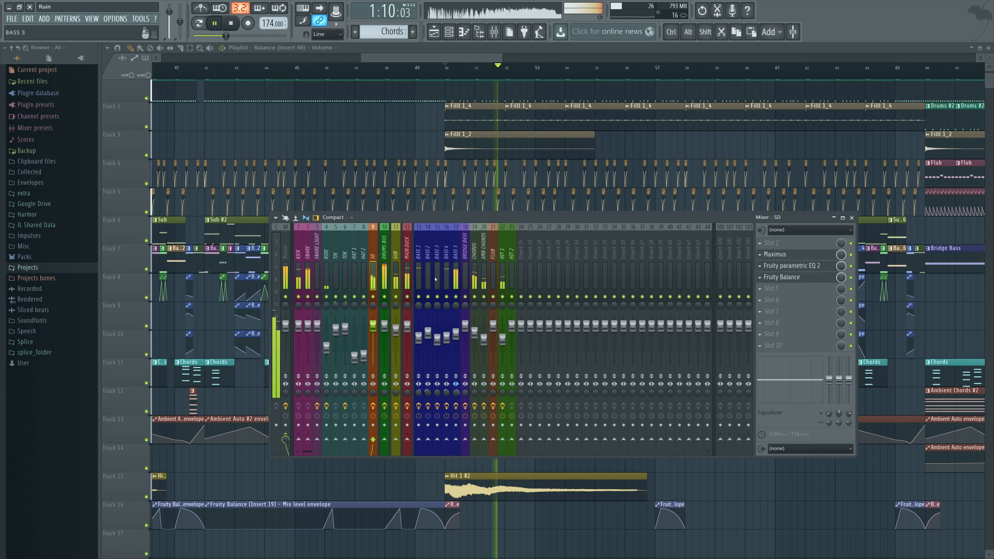
key("space")
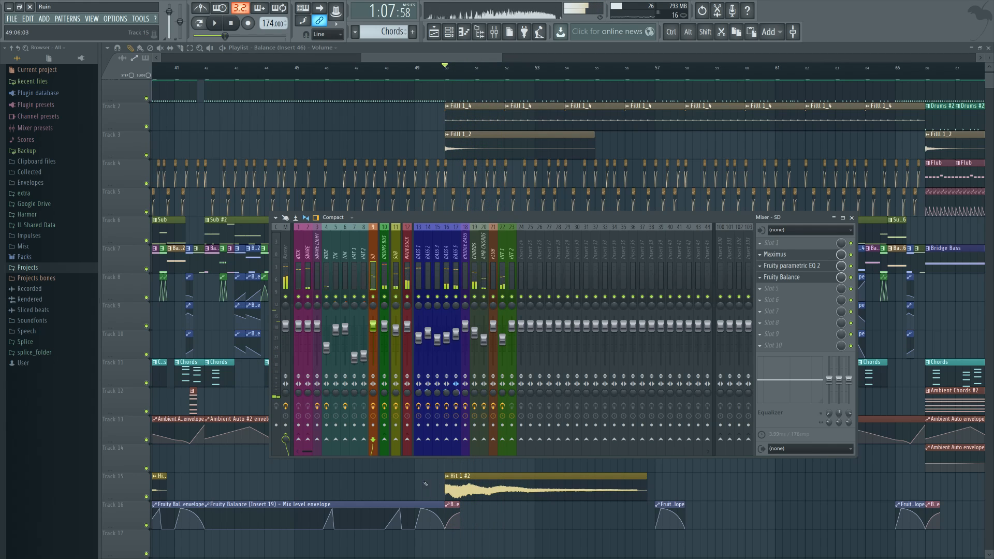
Hide the mixer and examine the Fruity Balance envelopes on Track 16 across the arrangement
key("F9")
mouse_move(452, 506)
left_mouse_down()
mouse_move(467, 506)
mouse_move(452, 505)
left_mouse_up()
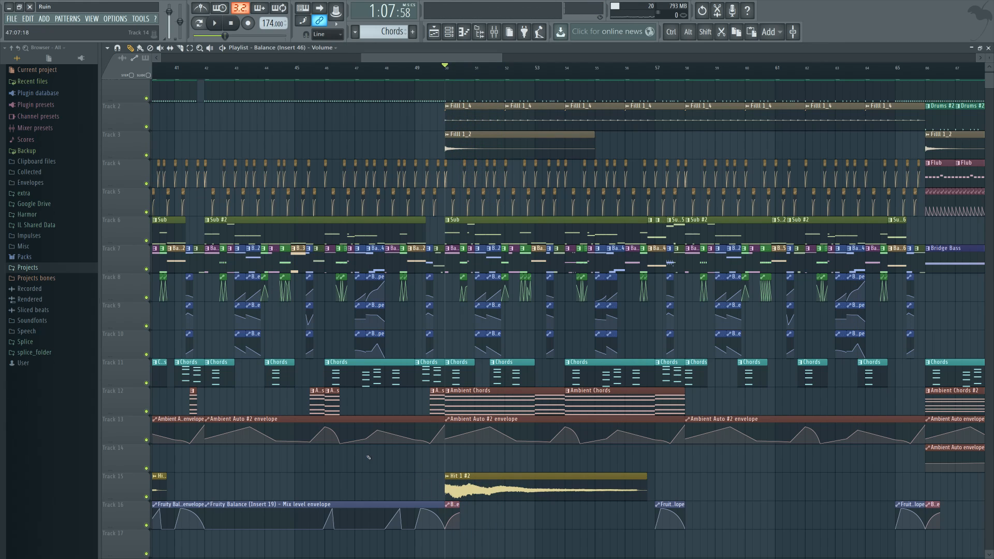
scroll(481, 467, "down", 3)
scroll(479, 466, "left", 2)
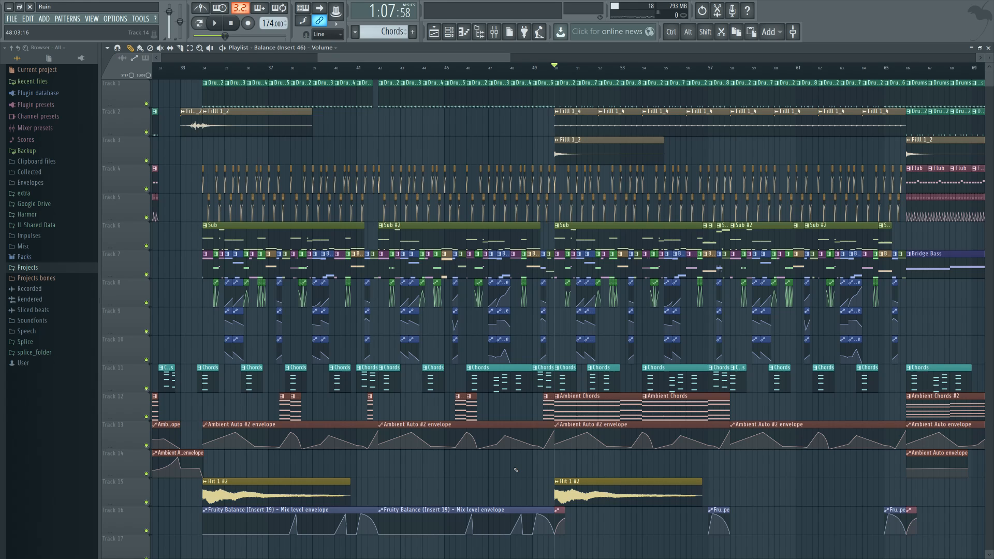
Inspect the Master's Fruity parametric EQ 2 and the MID band of its Maximus, and compare with Maximus on the SD track
left_click(494, 31)
left_click(792, 334)
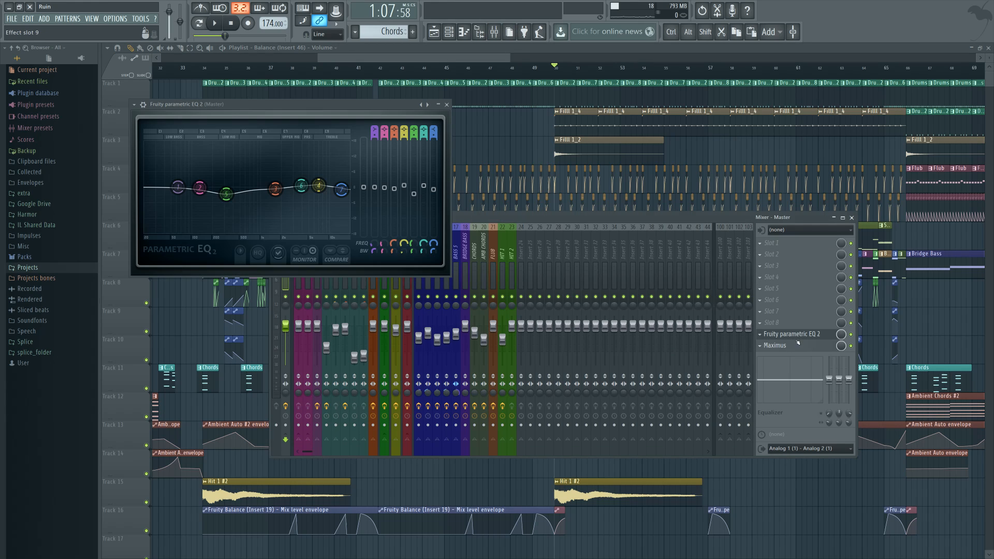
left_click(775, 346)
left_click(474, 353)
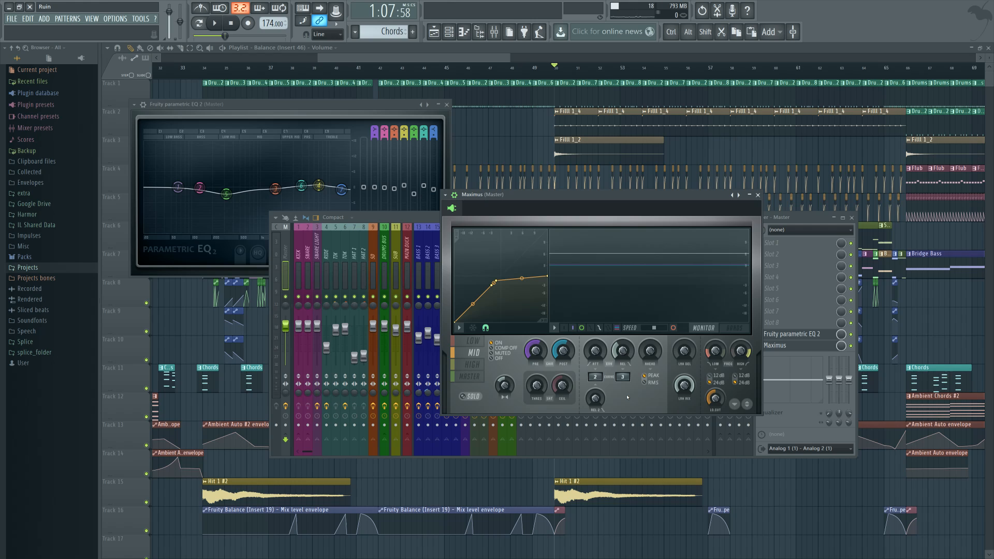
left_click(372, 270)
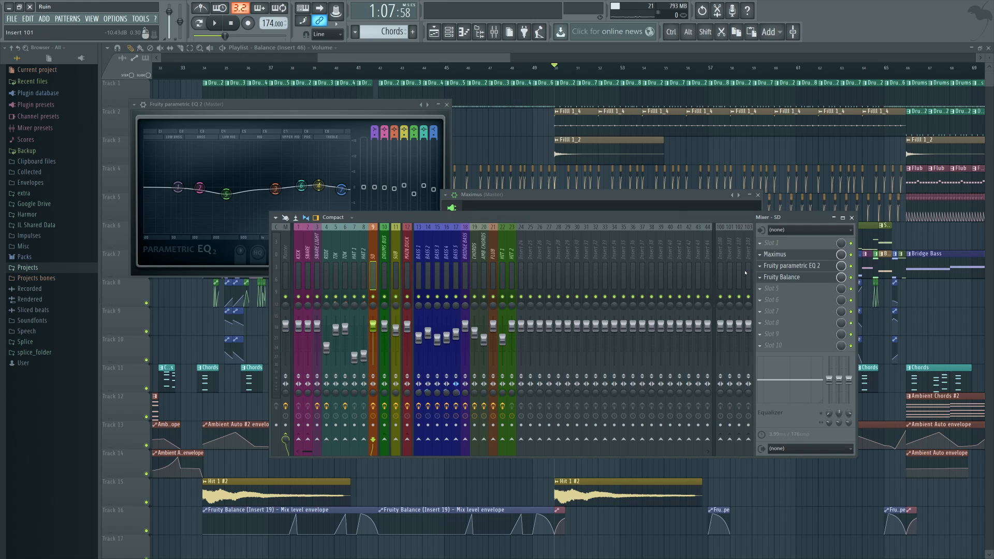
left_click(804, 256)
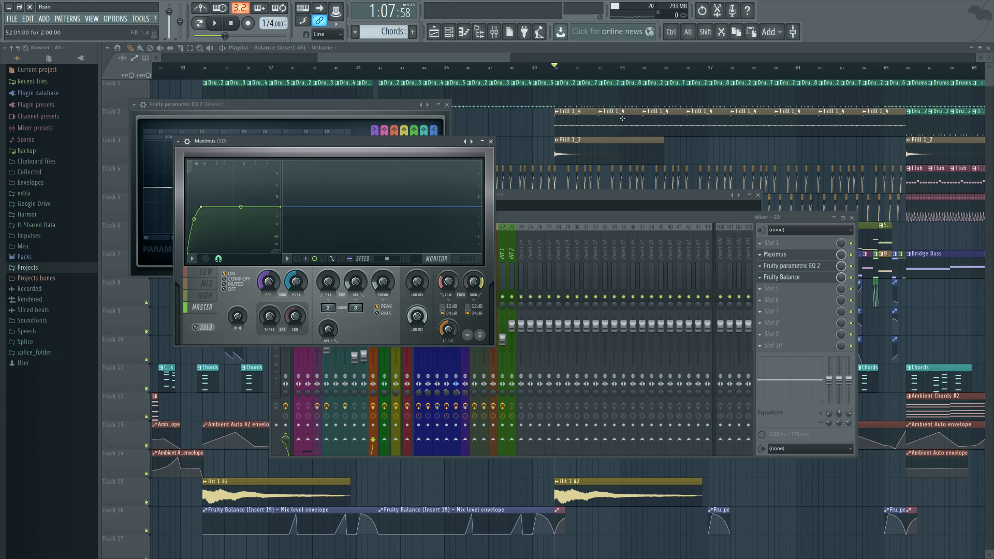
Solo the SD track in the mixer and play it from around bar 33
left_click_drag(487, 135, 673, 135)
left_click(372, 68)
left_click(496, 31)
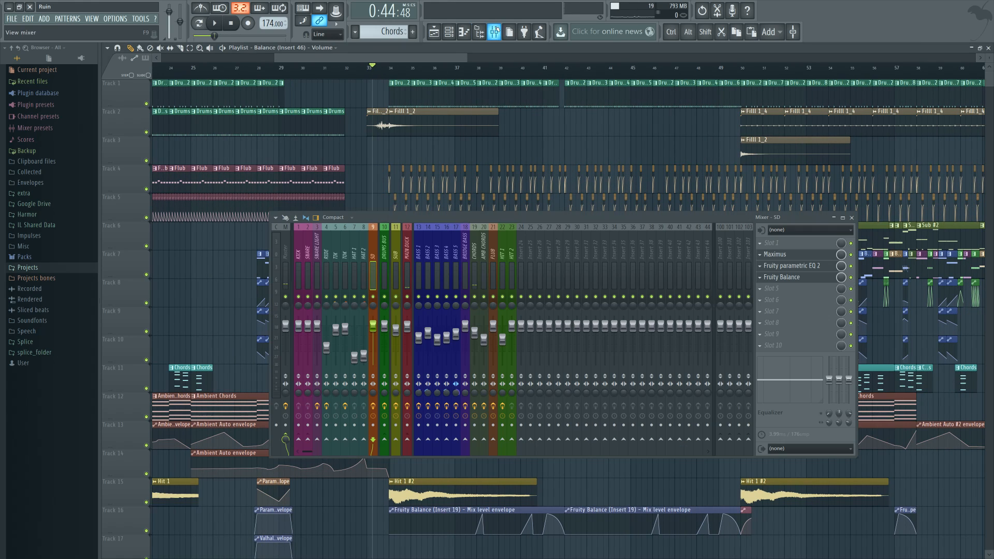
right_click(373, 297)
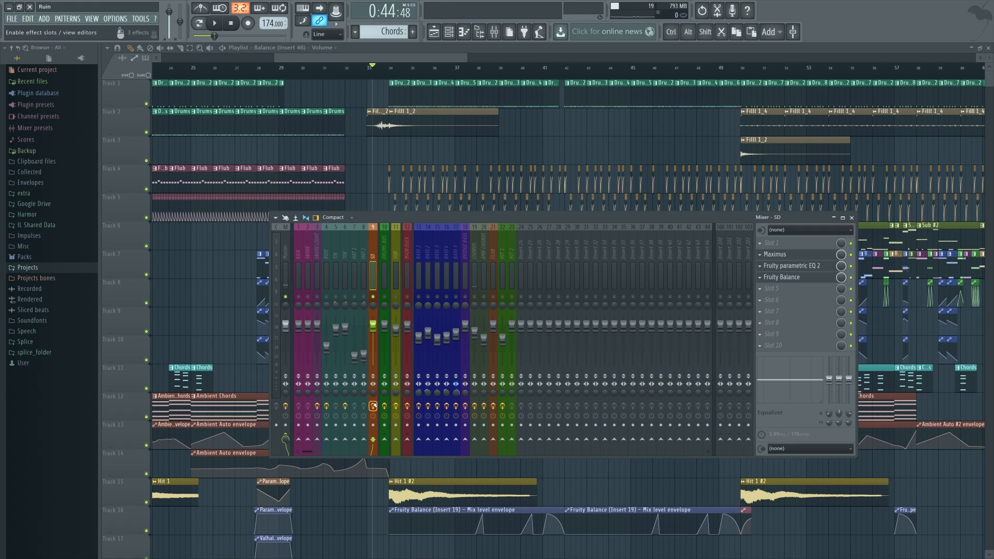
key("space")
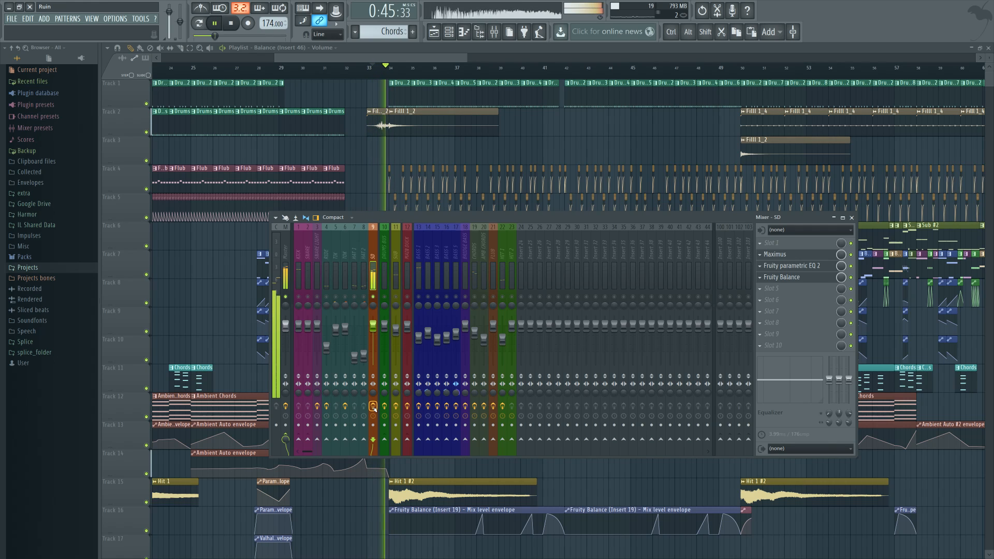
key("space")
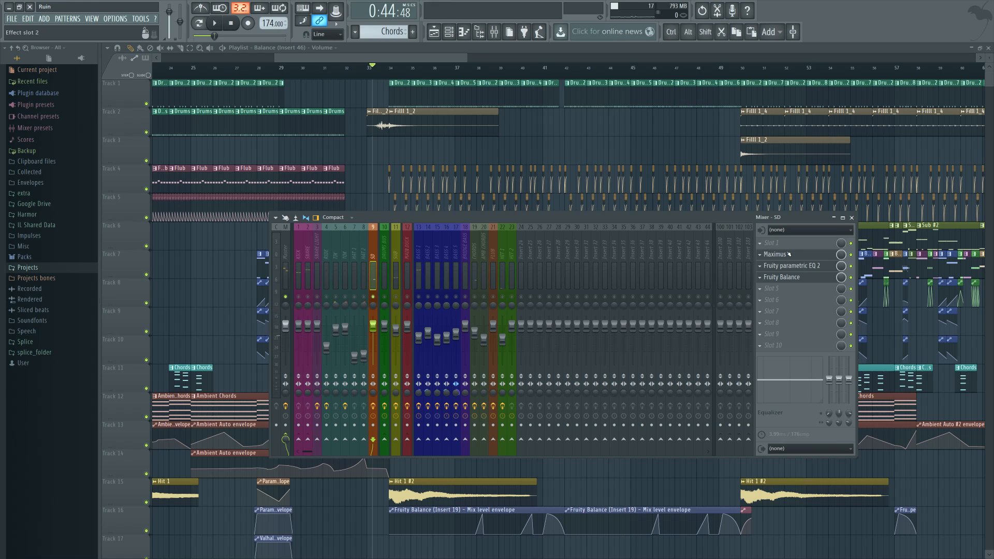
Turn off the SD track's solo and open Fruity parametric EQ 2 on the Master track
right_click(384, 230)
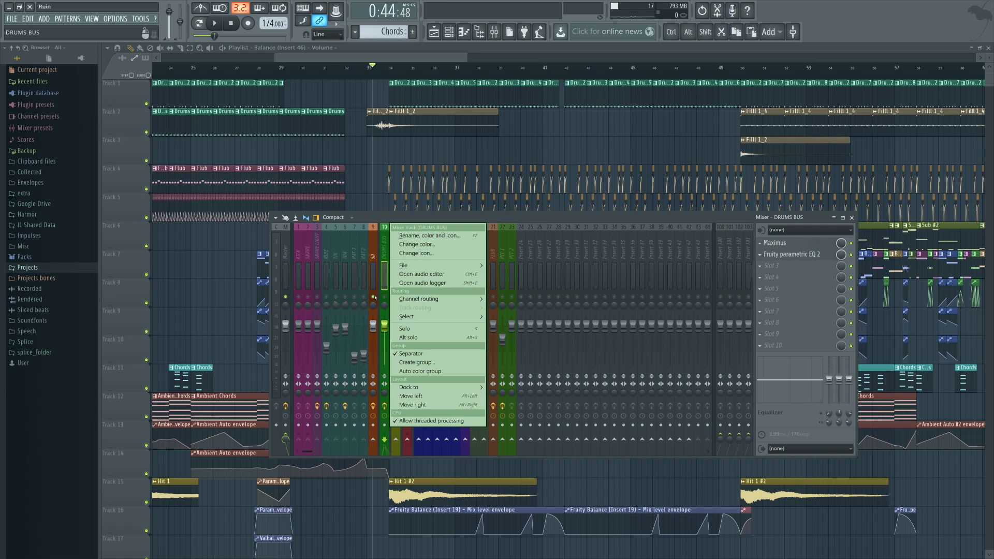
right_click(375, 298)
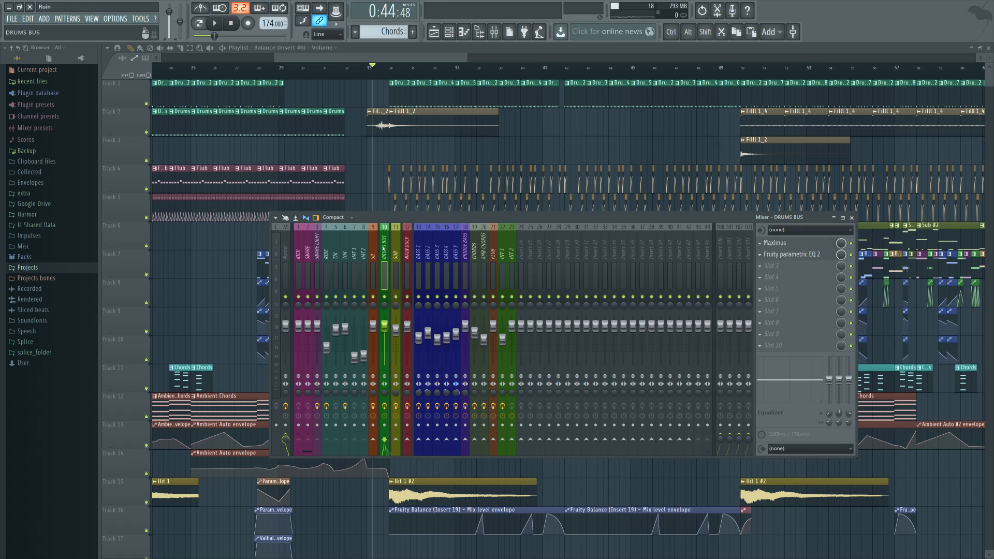
left_click(284, 269)
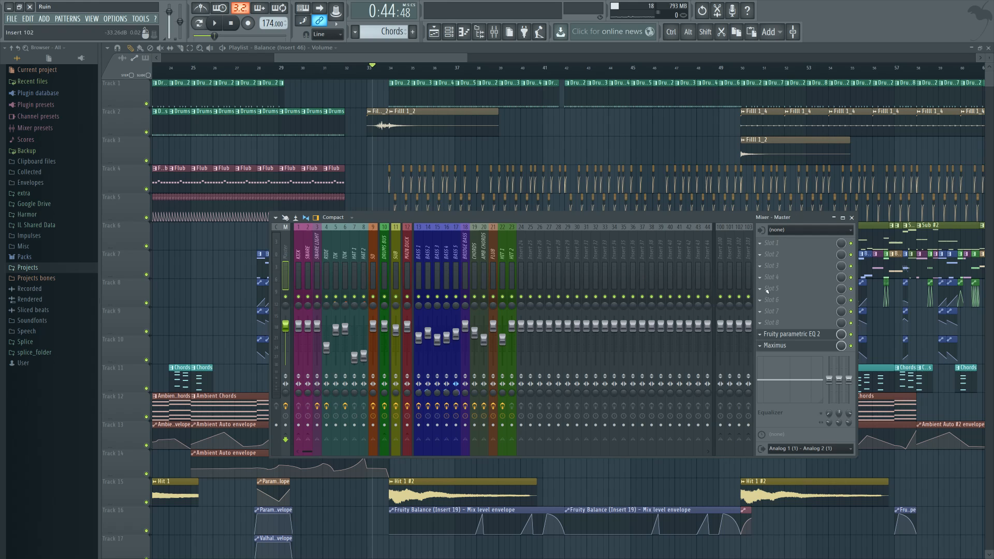
left_click(791, 334)
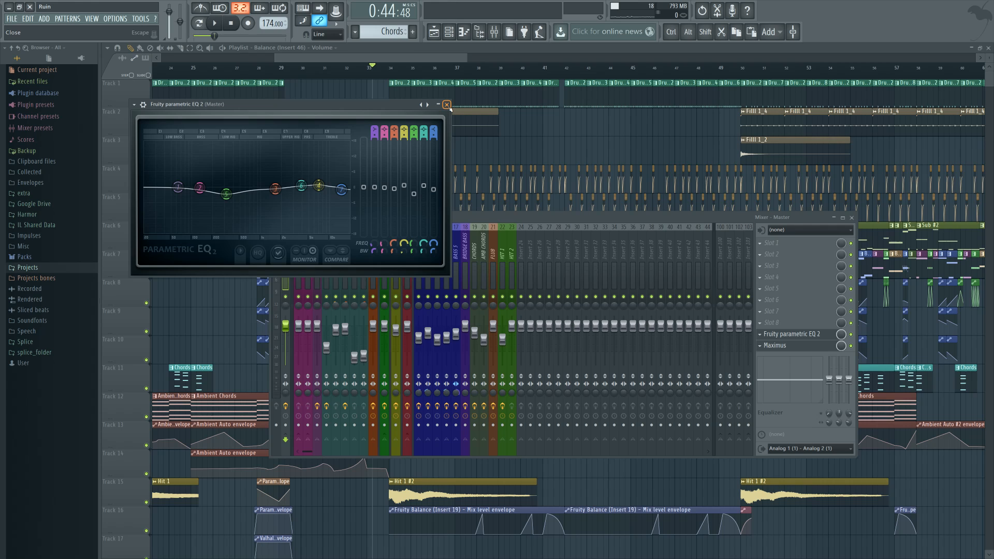
Close the Master's Fruity parametric EQ 2 and review the LOW, MID and HIGH band curves in its Maximus
left_click(446, 105)
left_click_drag(436, 220, 509, 211)
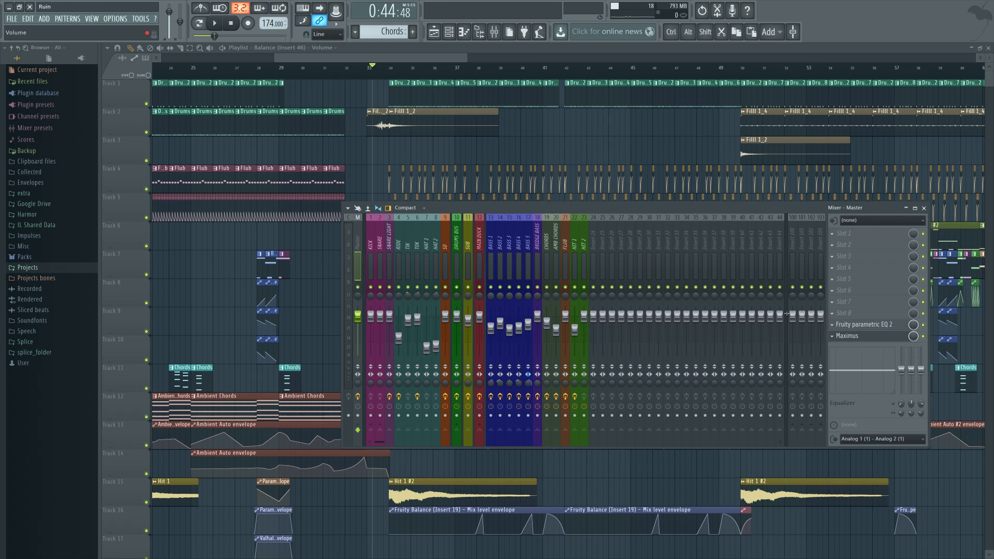
left_click(869, 337)
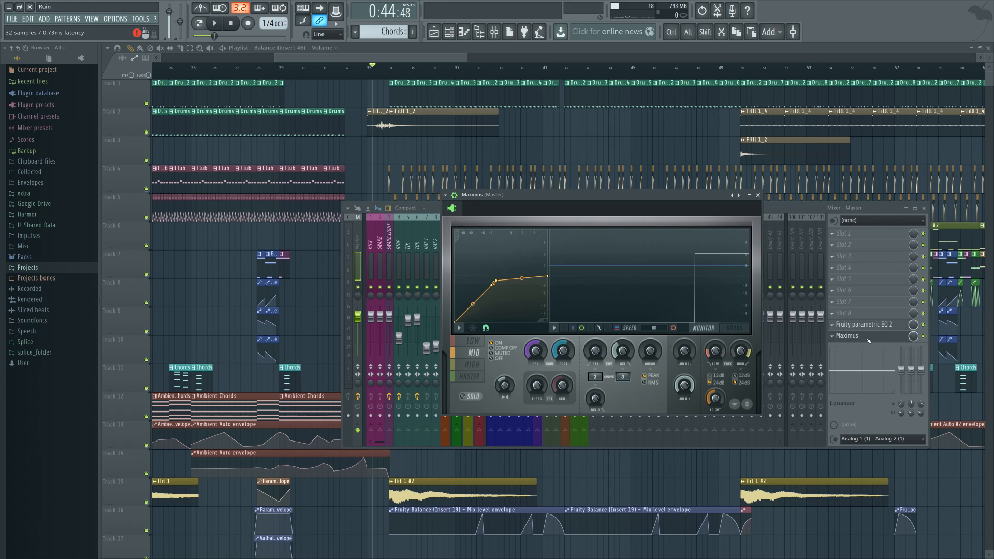
left_click(476, 343)
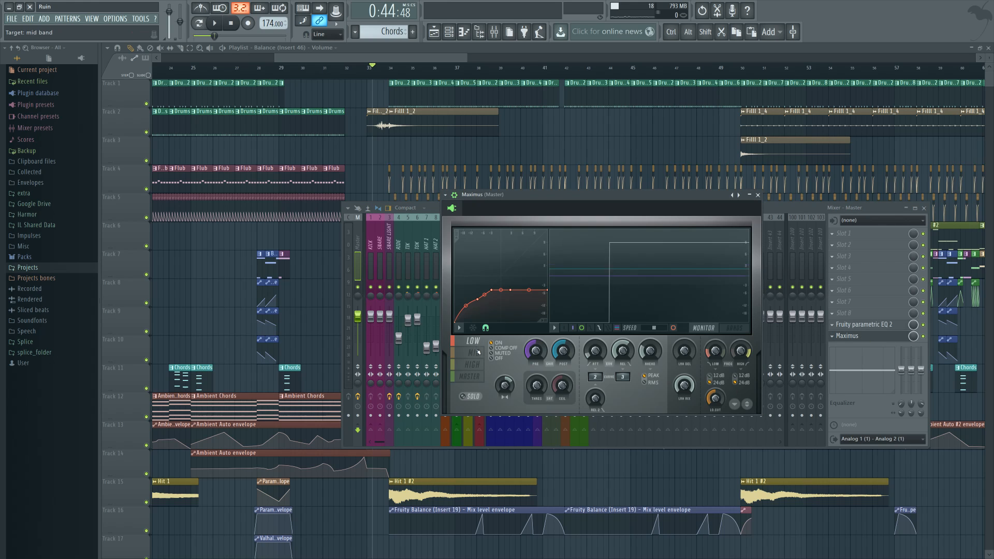
left_click(476, 353)
left_click(476, 364)
left_click(758, 195)
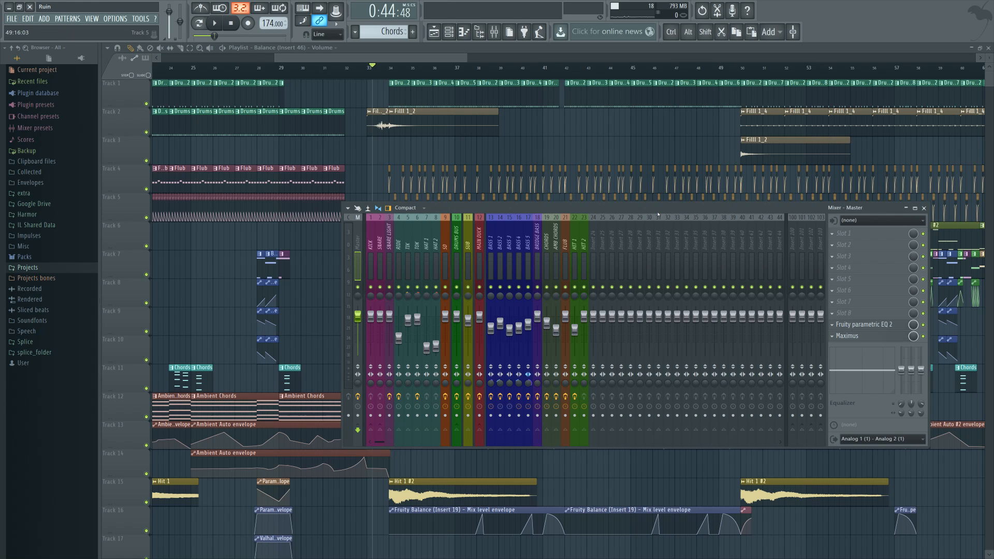
Inspect the MAIN DUCK track's effect chain and routing in the mixer, and hide the mixer
left_click_drag(658, 211, 664, 234)
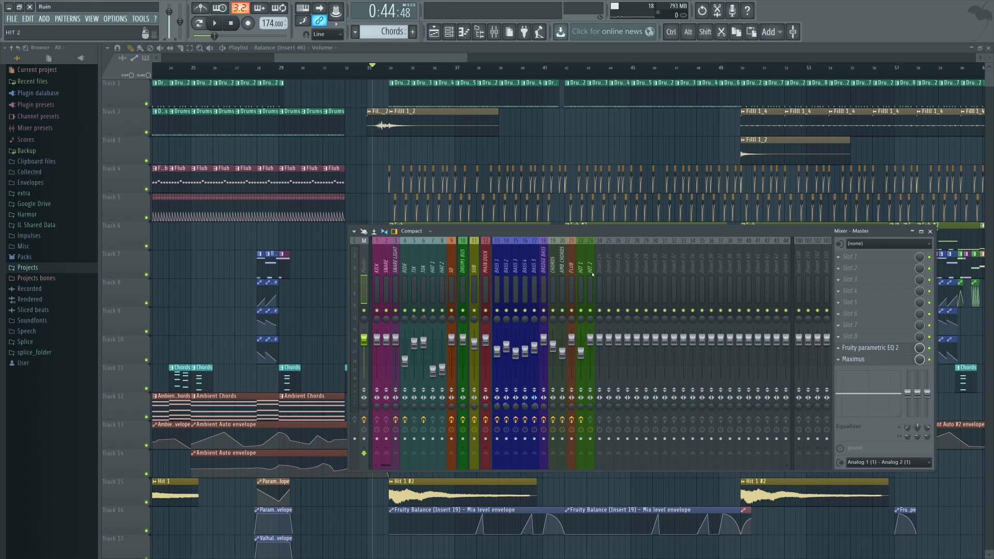
left_click(486, 272)
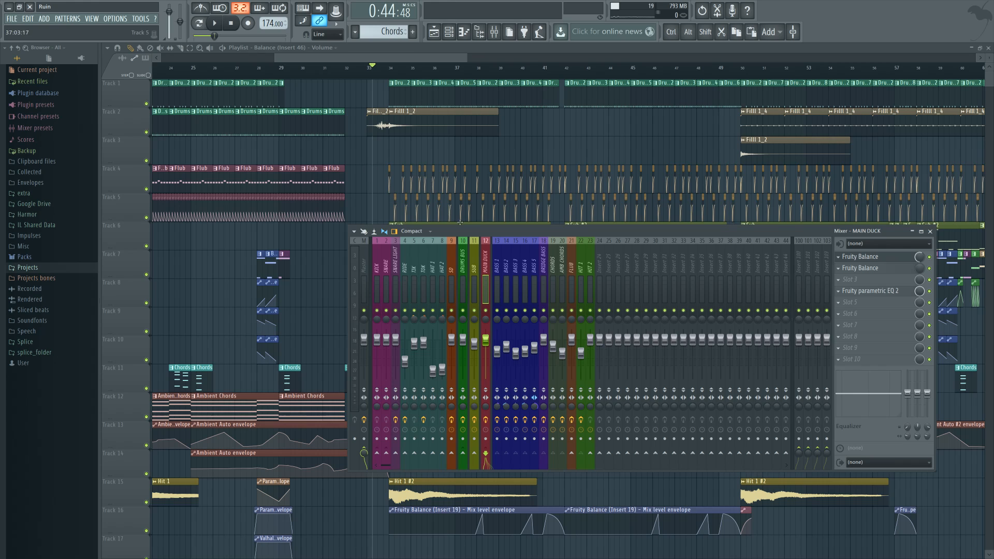
mouse_move(461, 231)
left_mouse_down()
mouse_move(473, 230)
mouse_move(463, 232)
left_mouse_up()
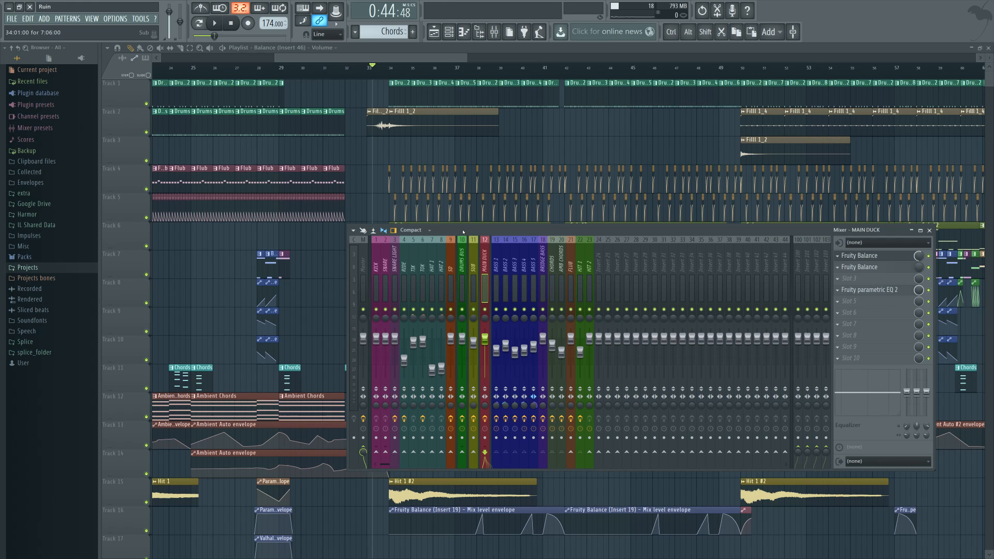
key("F9")
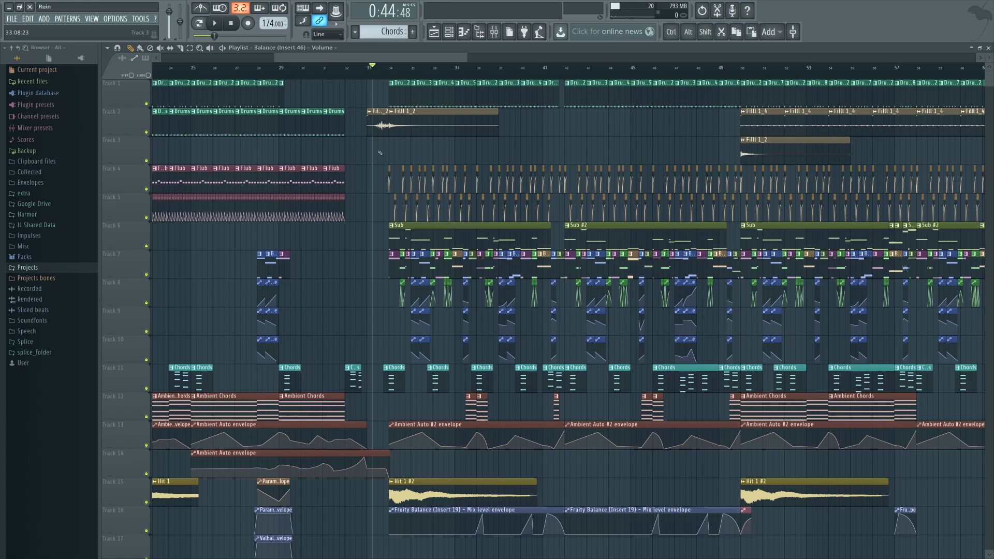
Examine the Kick Duck and Snare Duck envelopes on Tracks 4 and 5 from bar 34, and survey the surrounding arrangement
scroll(430, 207, "up", 8)
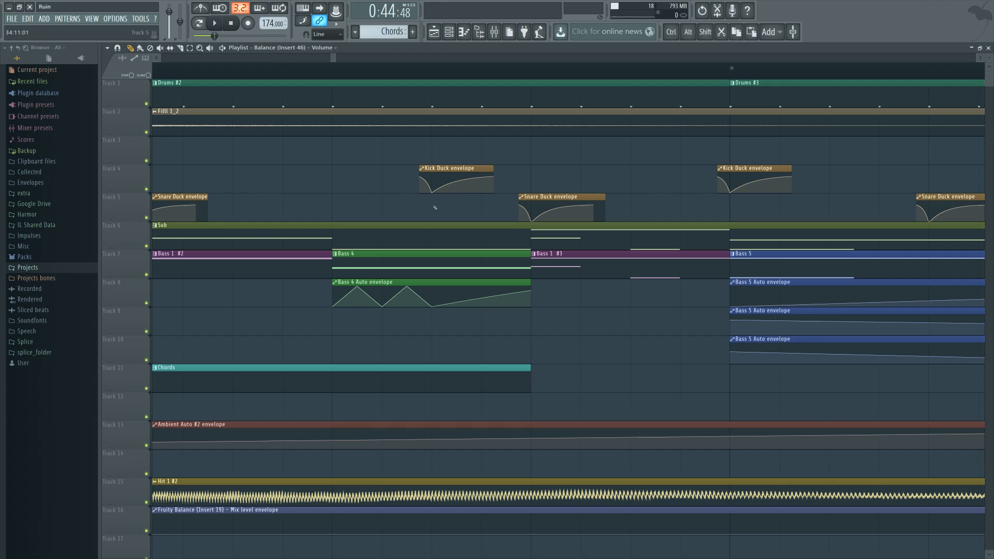
scroll(356, 196, "down", 8)
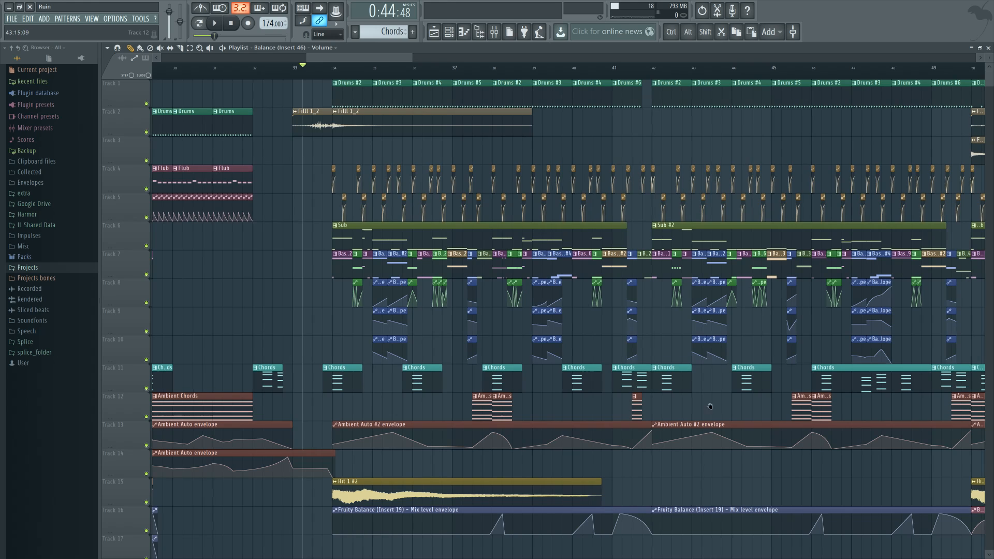
scroll(621, 408, "right", 2)
scroll(569, 410, "left", 4)
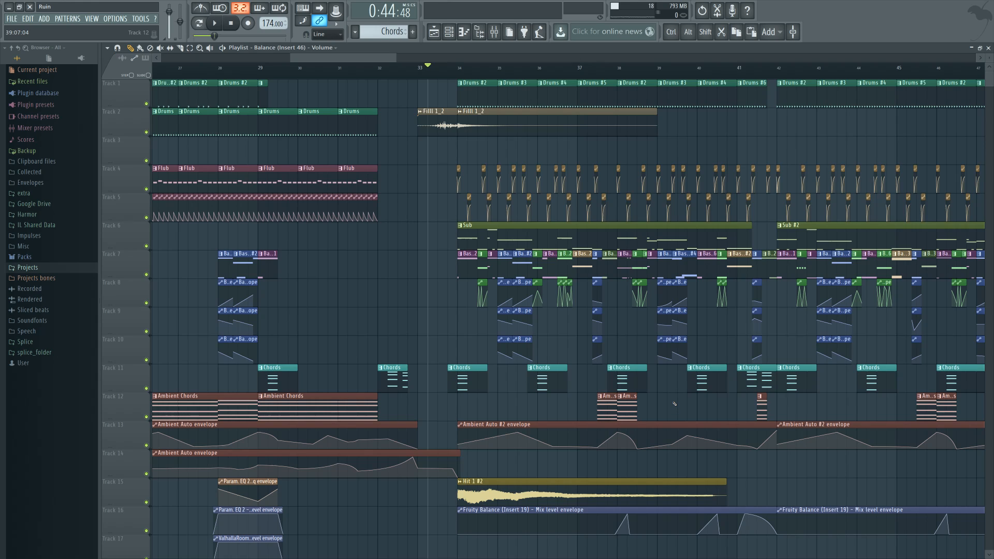
left_click_drag(675, 404, 549, 410)
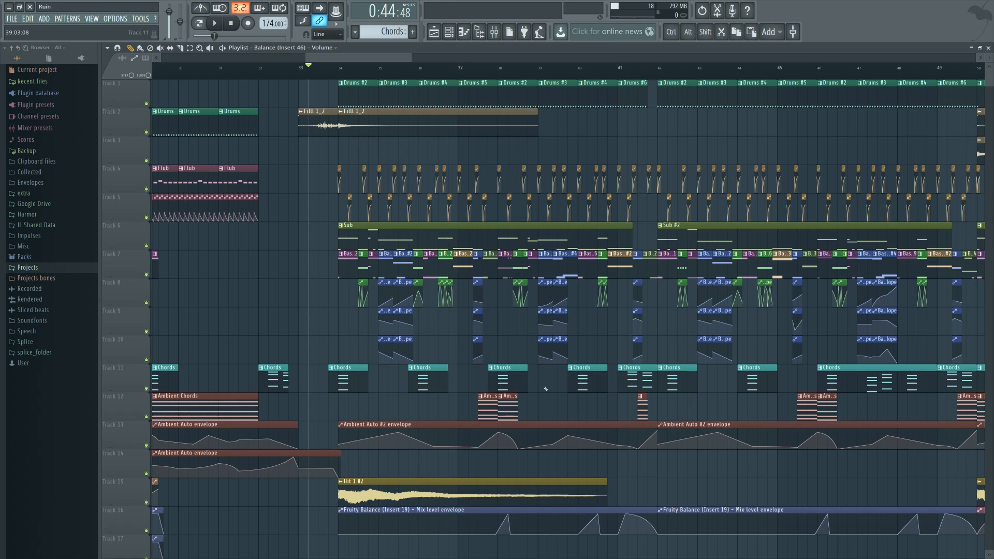
scroll(547, 393, "down", 5)
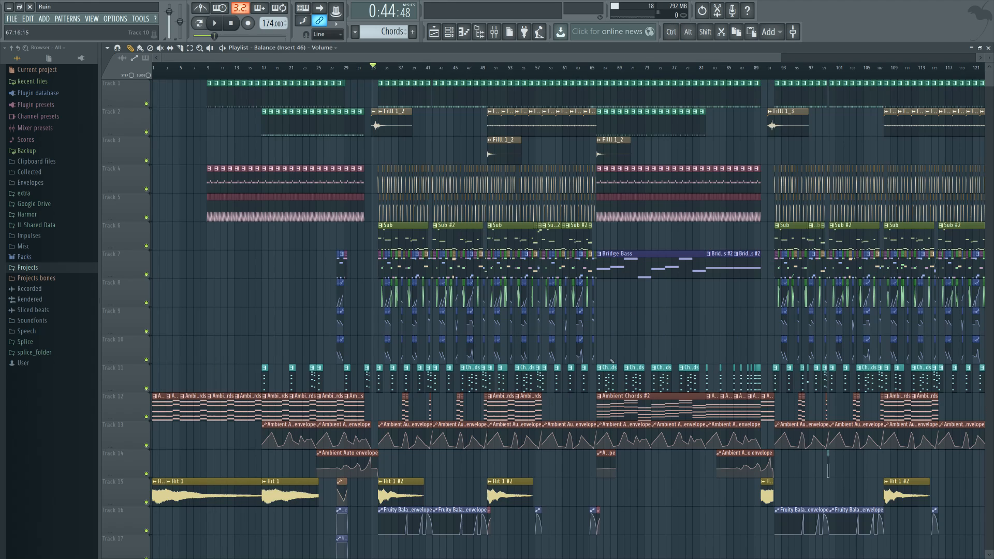
Bring up the mixer briefly to review its track layout, and return to the full playlist arrangement
left_click(495, 32)
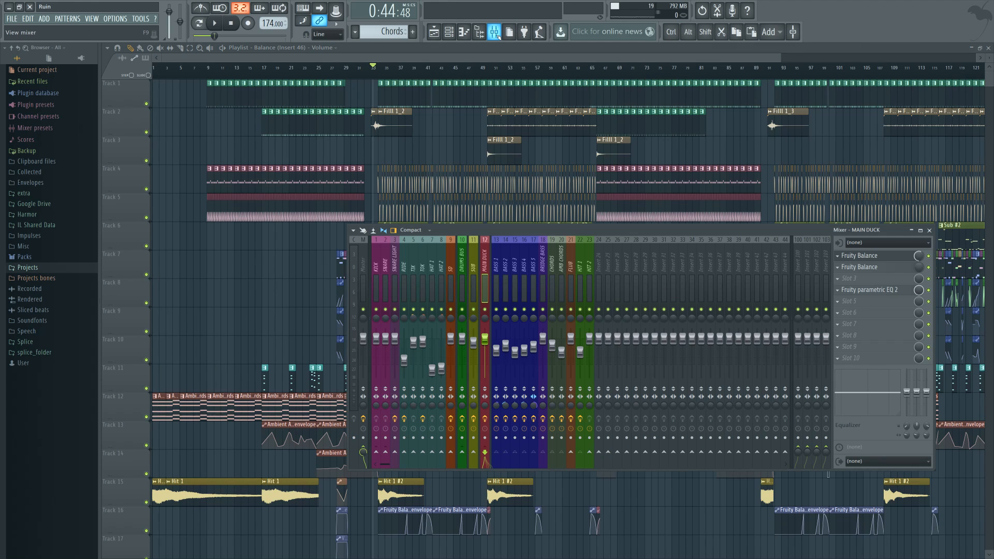
left_click(494, 32)
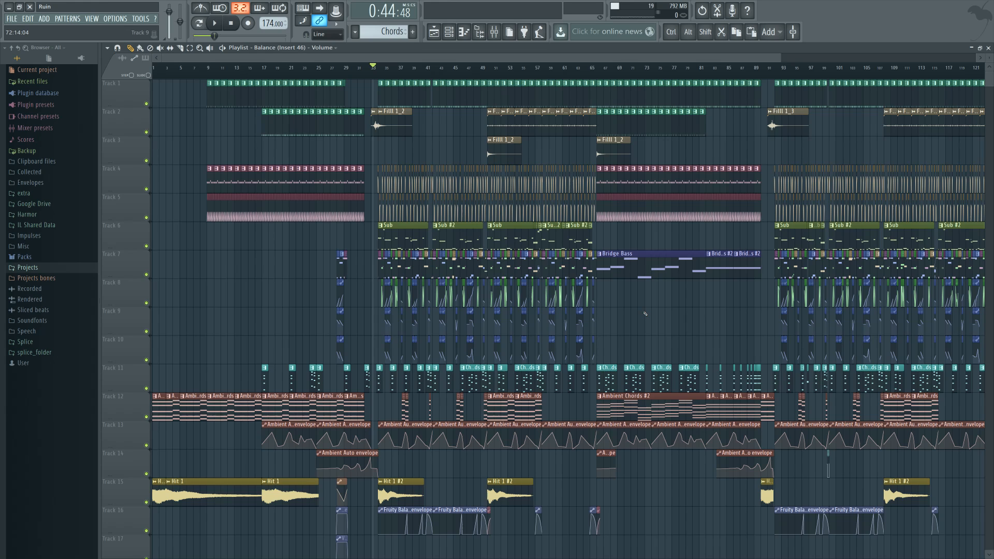
scroll(648, 316, "down", 2)
scroll(668, 325, "up", 2)
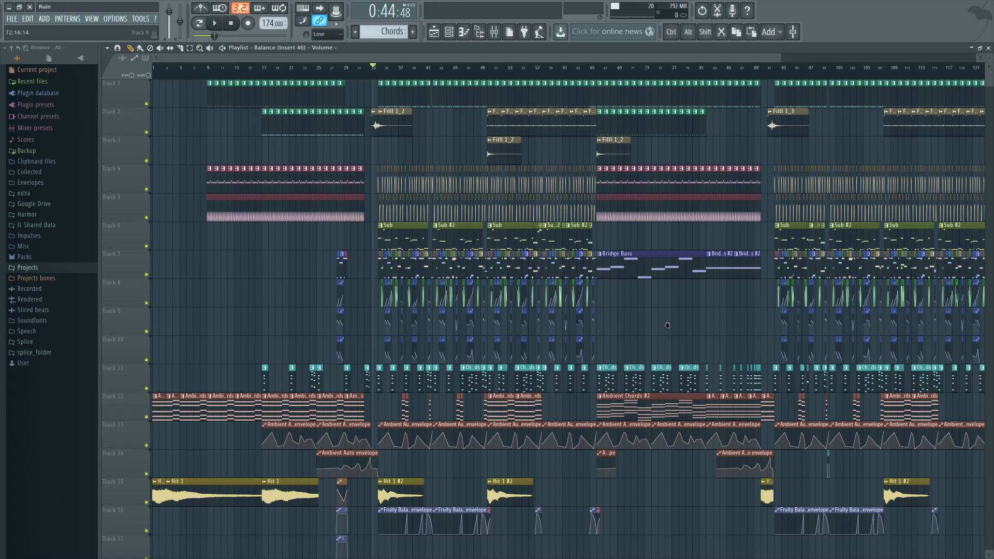